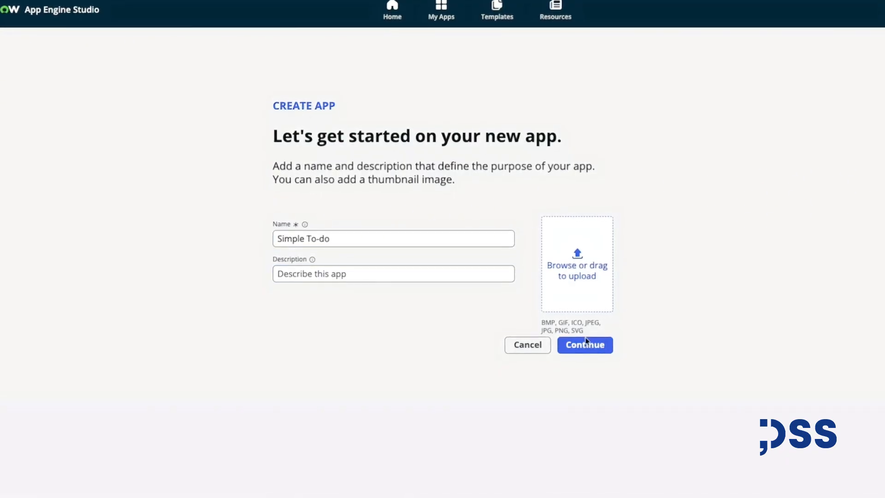
# Finish creating the Simple To-do app with its default admin and user roles and open the app dashboard.
pyautogui.click(582, 346)
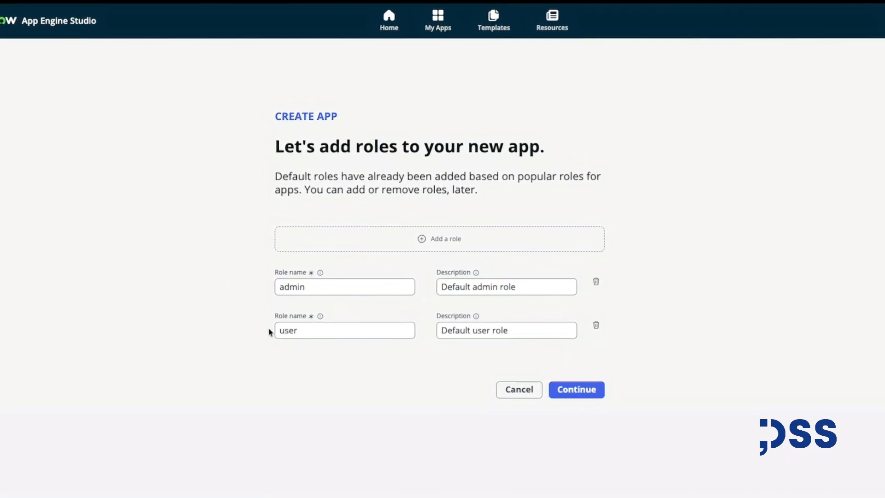
pyautogui.click(599, 393)
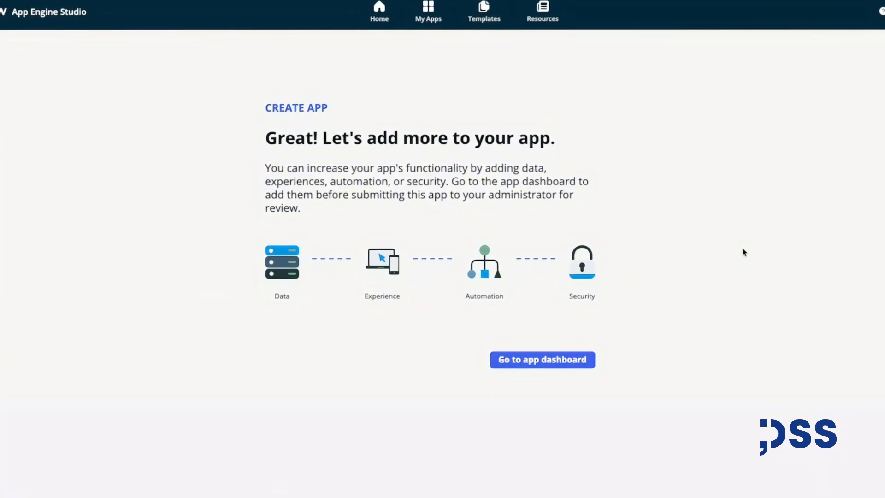
pyautogui.click(548, 359)
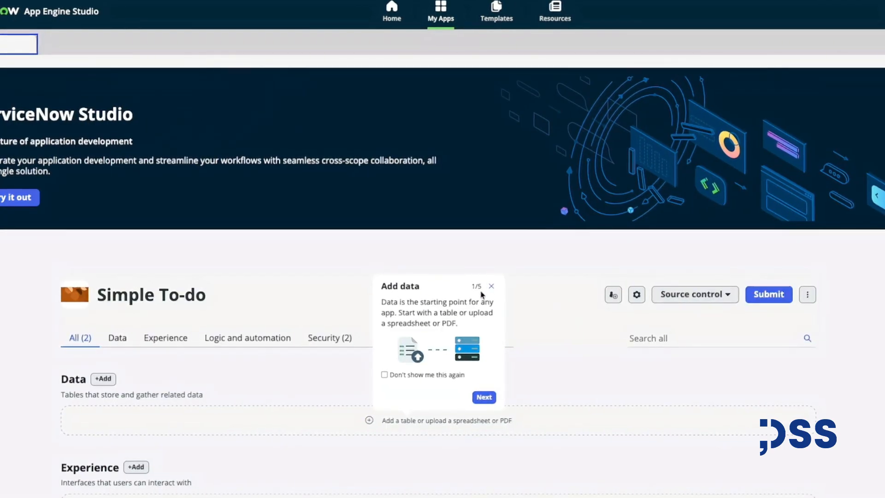
# Start adding data to the app by choosing to create a new blank table.
pyautogui.click(492, 287)
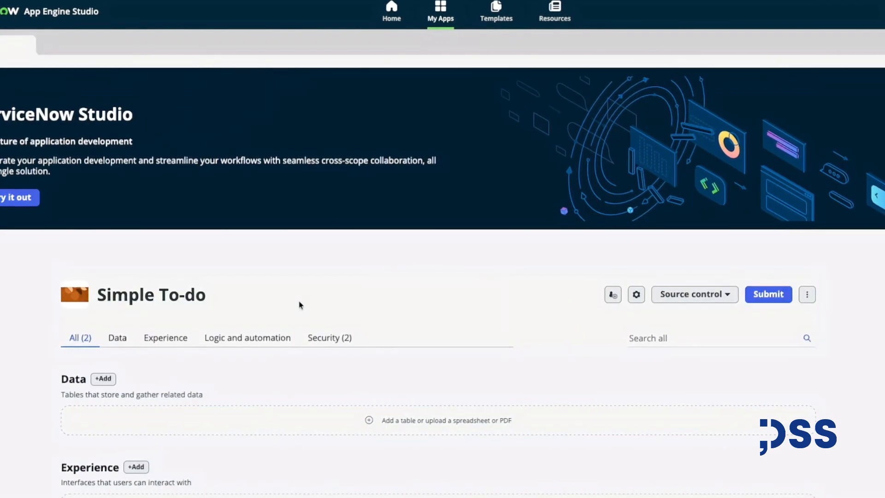
pyautogui.click(103, 379)
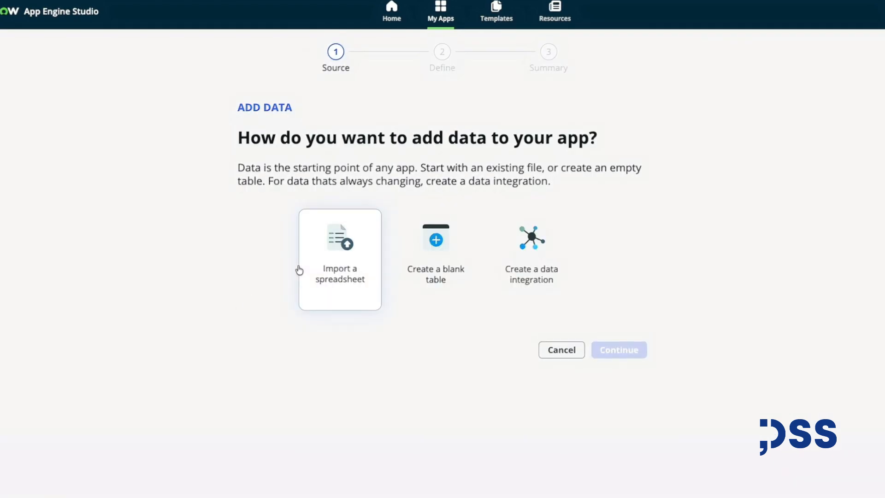
pyautogui.click(439, 241)
pyautogui.click(620, 351)
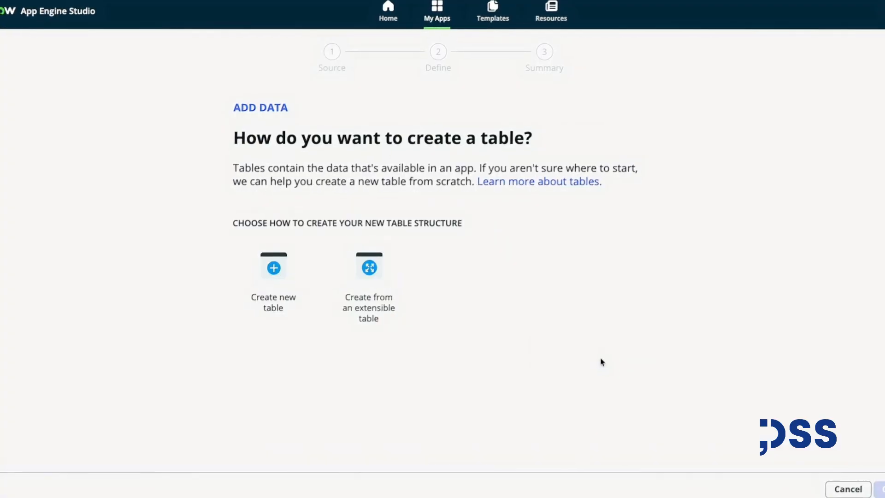
pyautogui.click(285, 282)
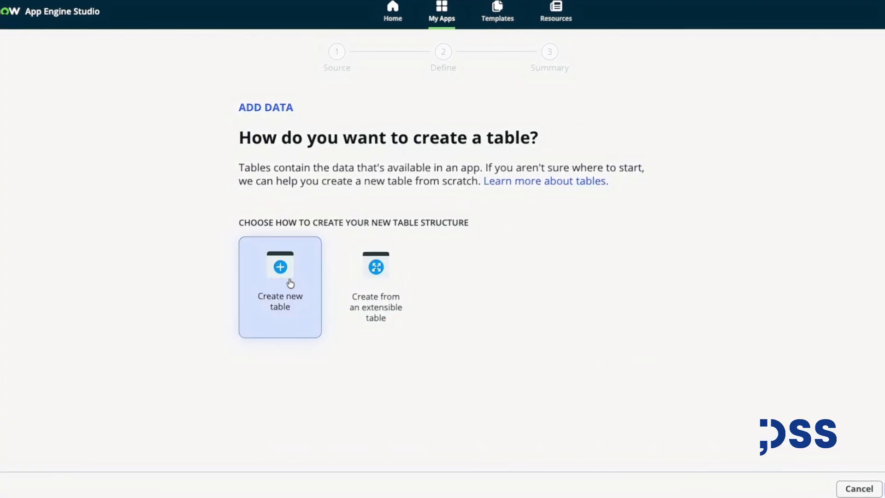
pyautogui.click(882, 488)
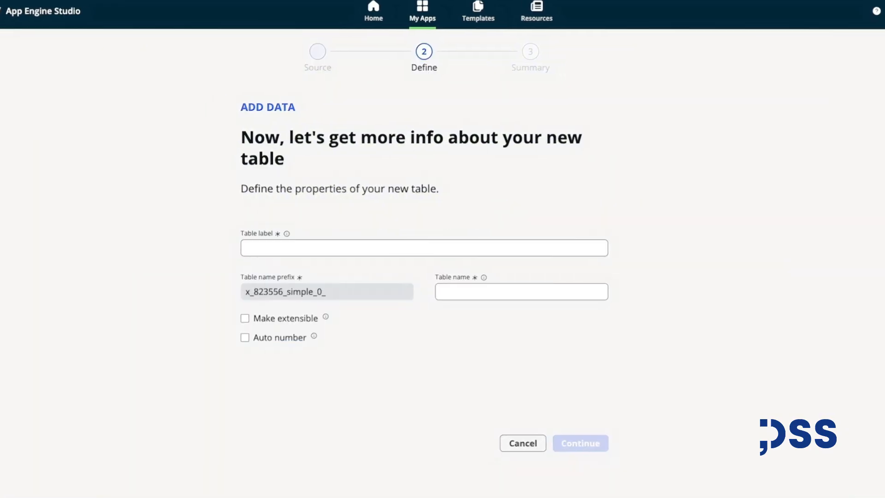
# Set the new table's label to To do table and continue.
pyautogui.click(340, 248)
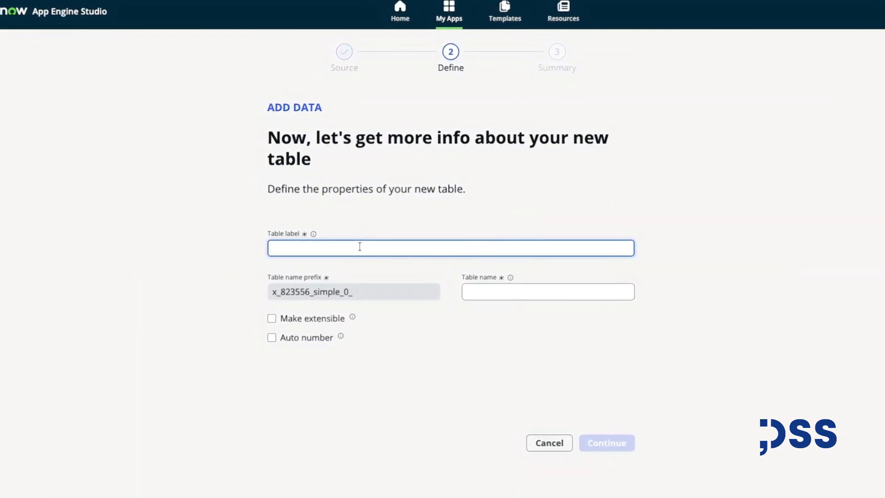
pyautogui.write('To do ')
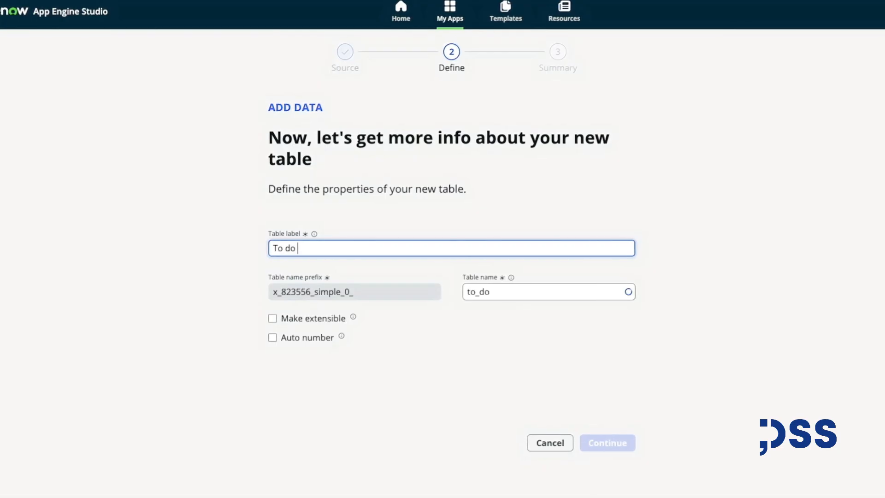
pyautogui.write('table')
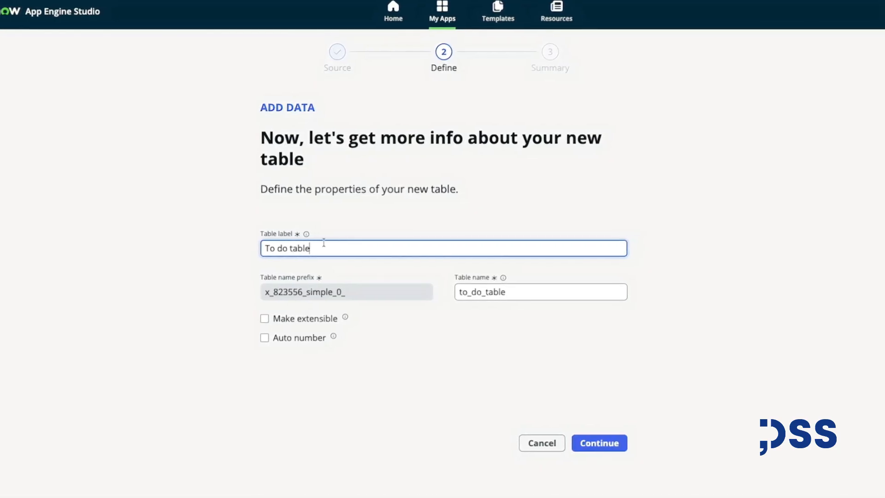
pyautogui.click(560, 443)
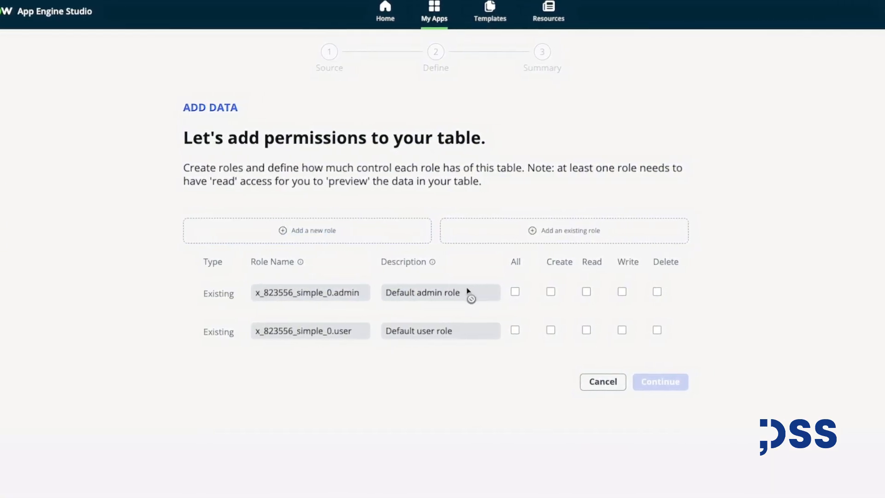
# Give the admin role all permissions and the user role read access on the table, then finish creating it.
pyautogui.click(515, 291)
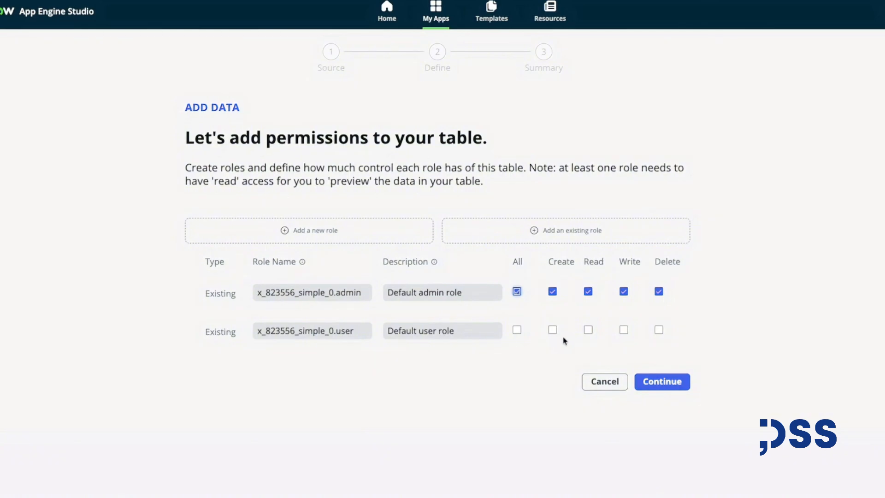
pyautogui.click(587, 330)
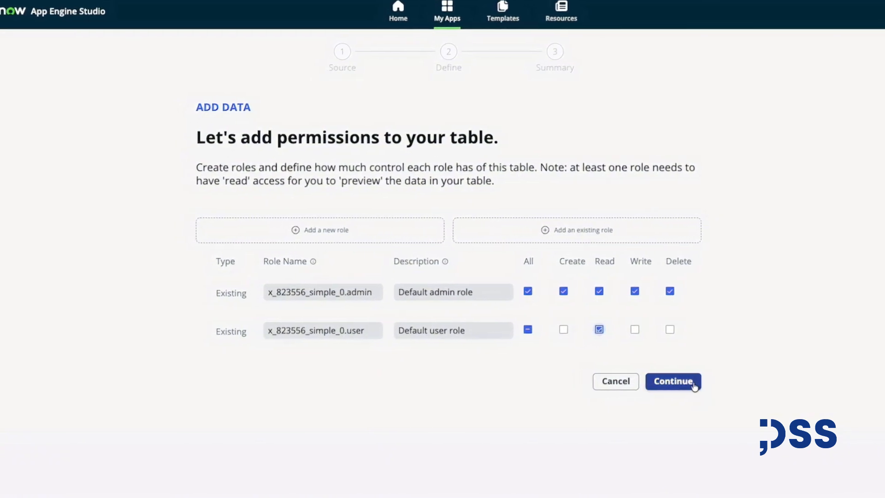
pyautogui.click(704, 385)
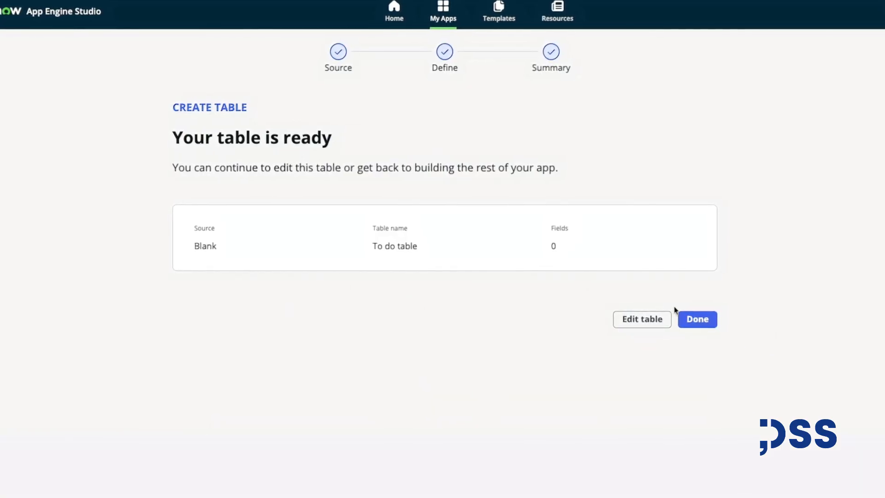
pyautogui.click(691, 320)
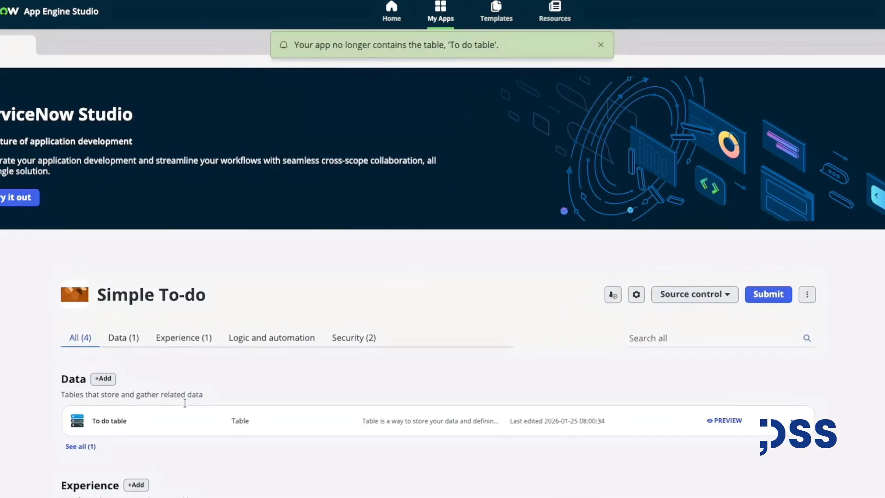
# Open the To do table and add title and description fields.
pyautogui.click(164, 421)
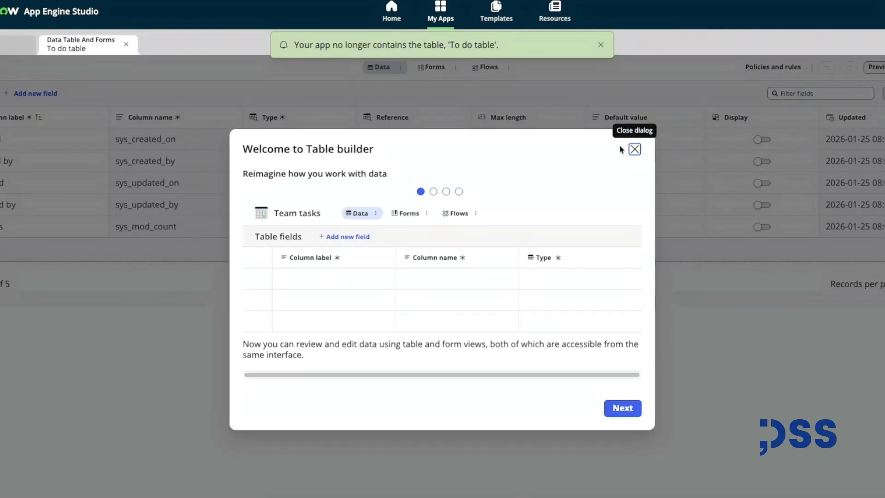
pyautogui.click(635, 149)
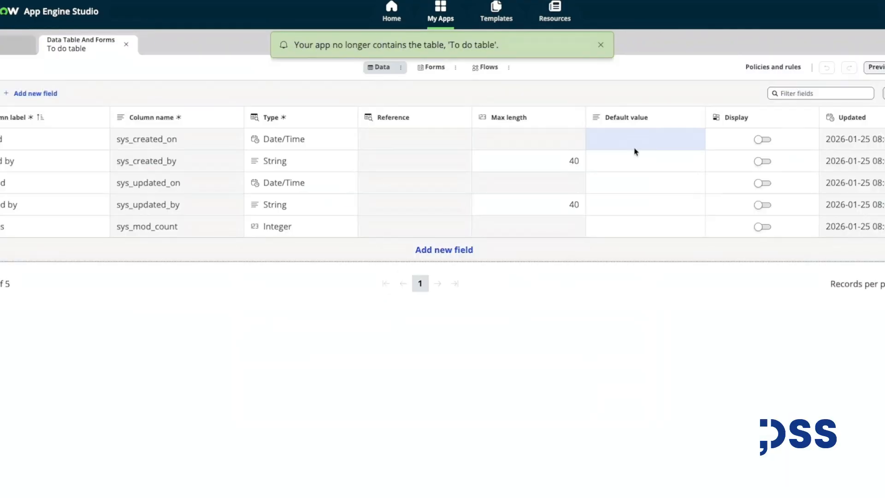
pyautogui.click(462, 249)
pyautogui.click(65, 250)
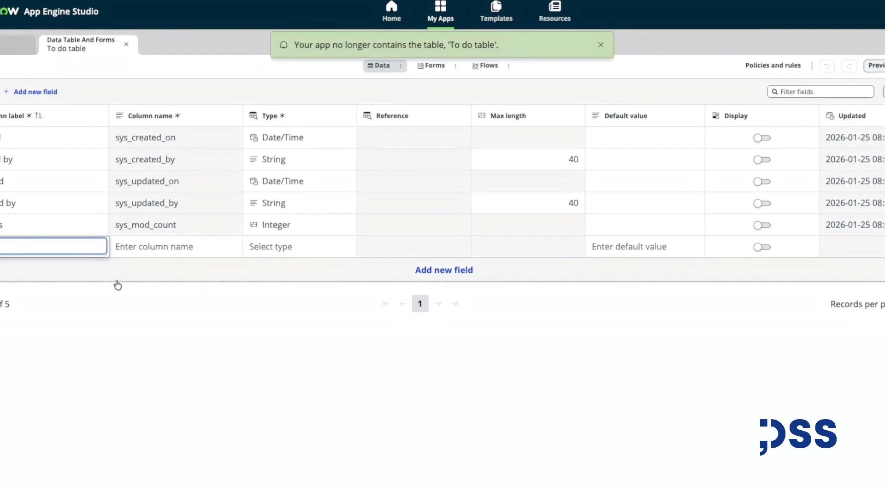
pyautogui.click(127, 301)
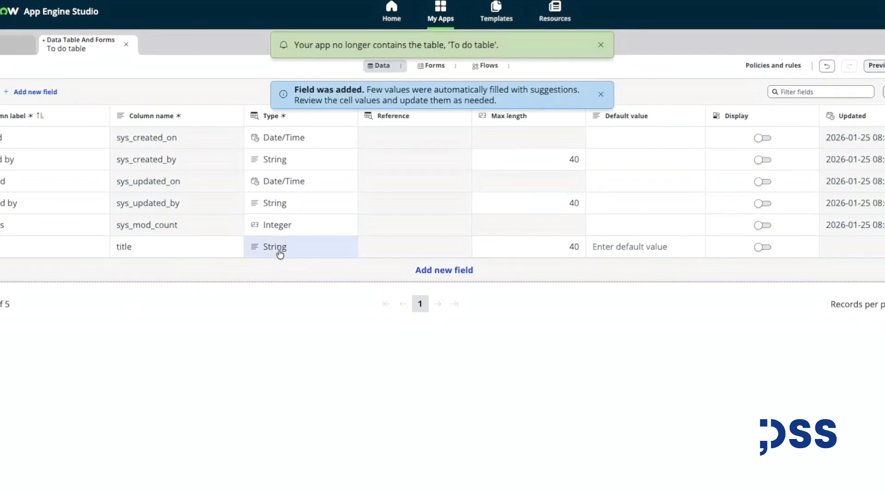
pyautogui.click(451, 271)
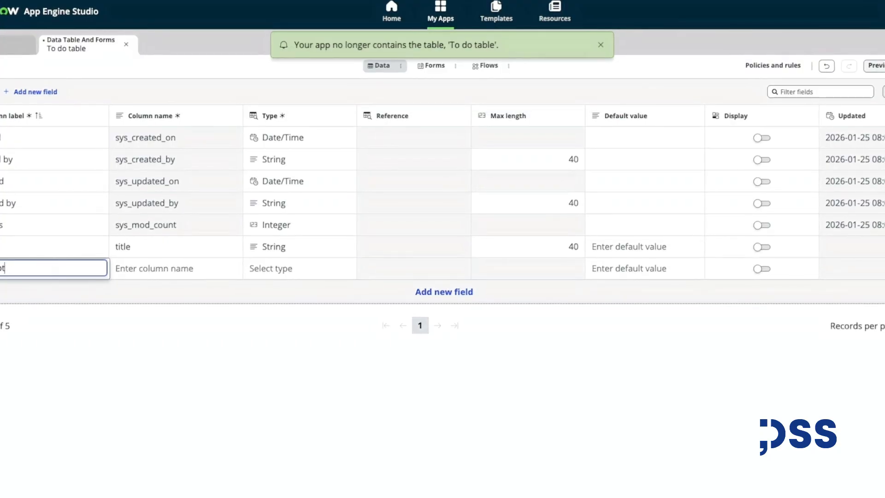
pyautogui.click(153, 355)
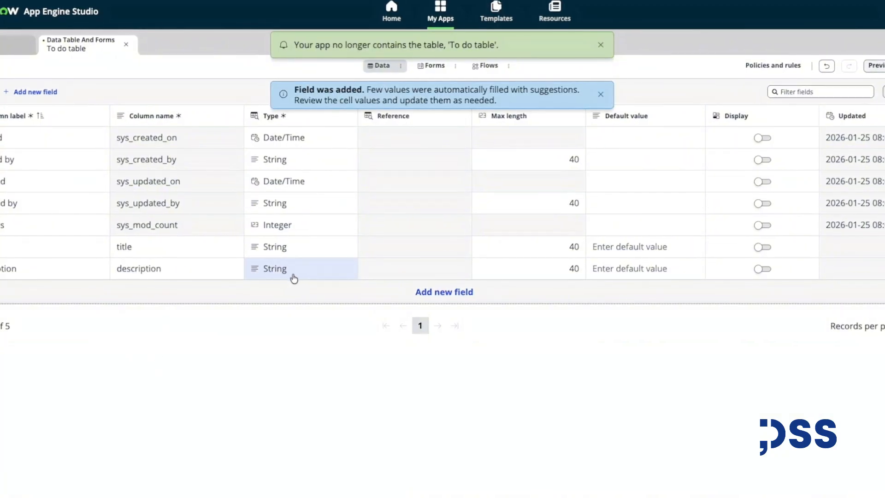
# Add an assigned to field of type Reference pointing to the User table, correcting the label's spelling.
pyautogui.click(444, 295)
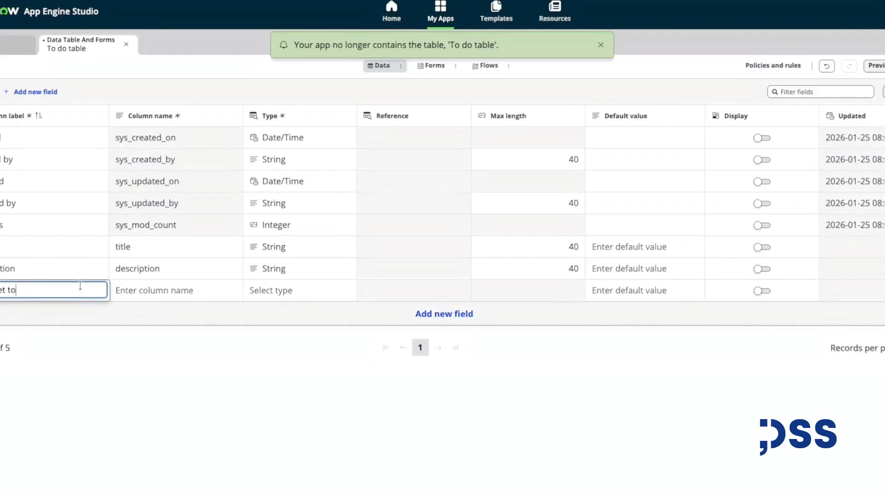
pyautogui.doubleClick(280, 292)
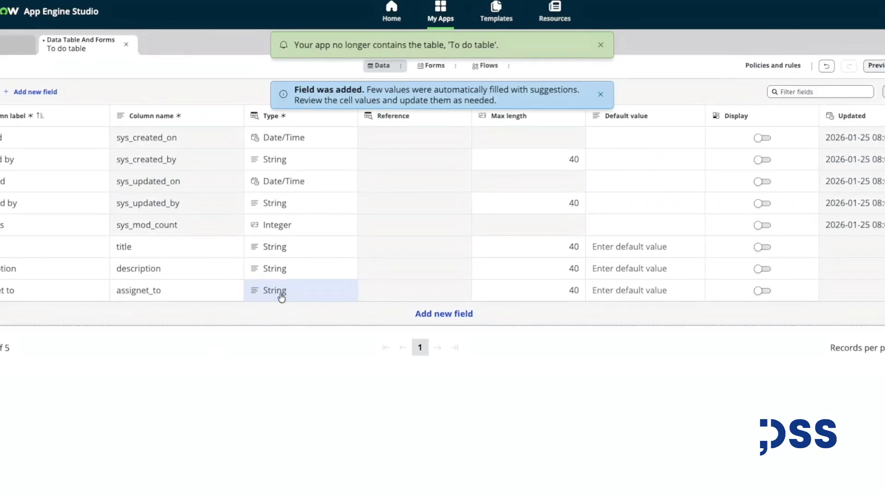
pyautogui.doubleClick(281, 292)
pyautogui.write('refe')
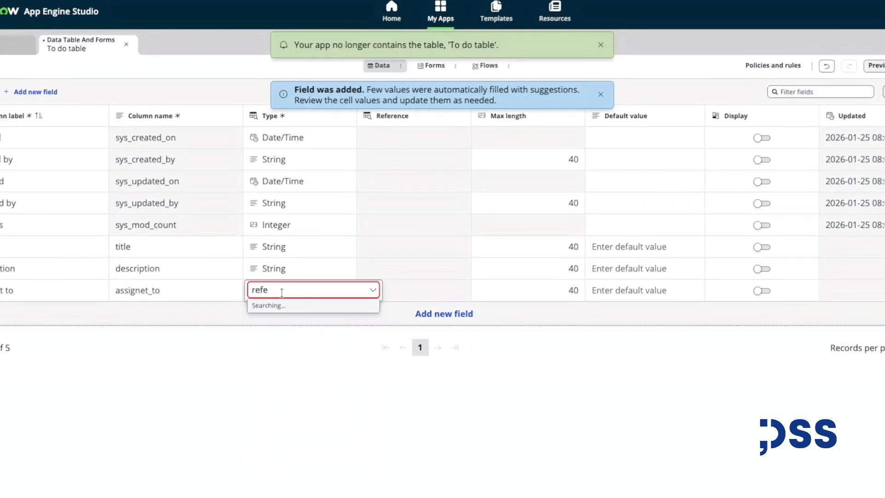
pyautogui.click(295, 323)
pyautogui.click(322, 330)
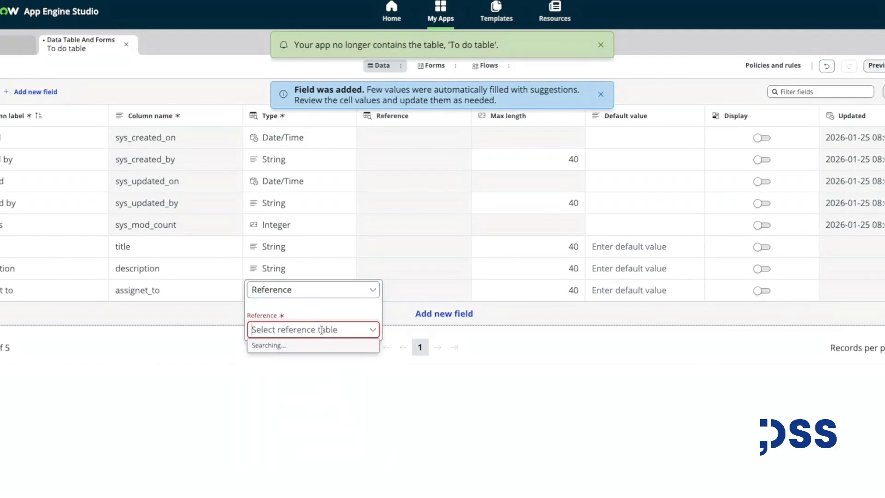
pyautogui.write('u')
pyautogui.press('BackSpace')
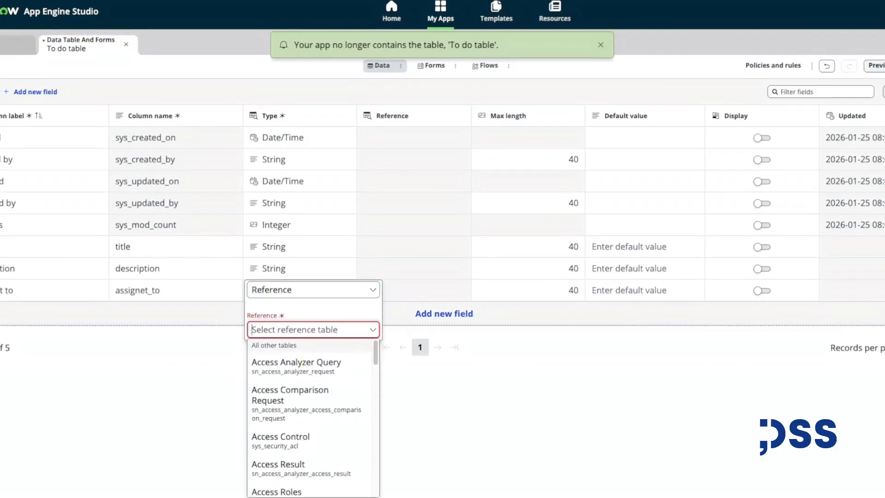
pyautogui.write('user')
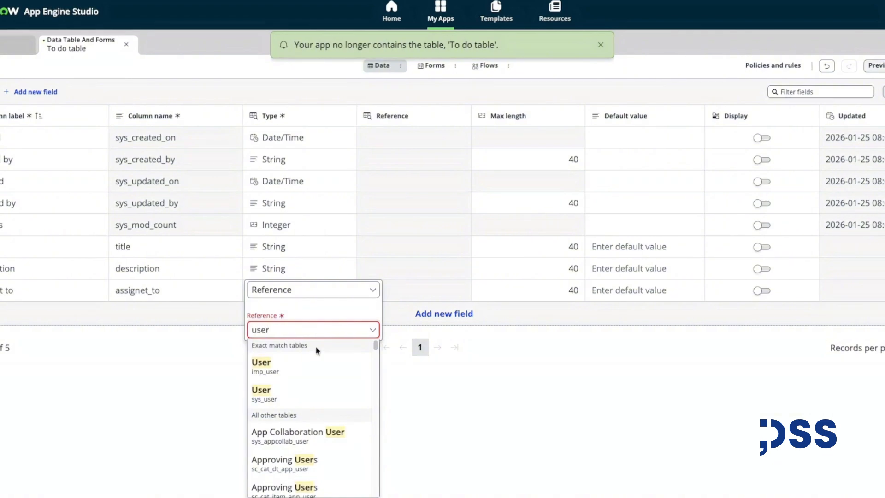
pyautogui.click(308, 389)
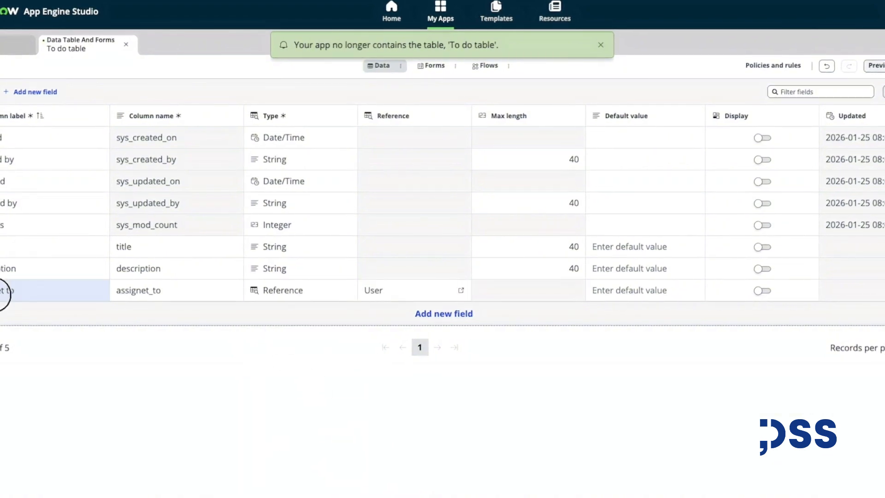
pyautogui.click(6, 292)
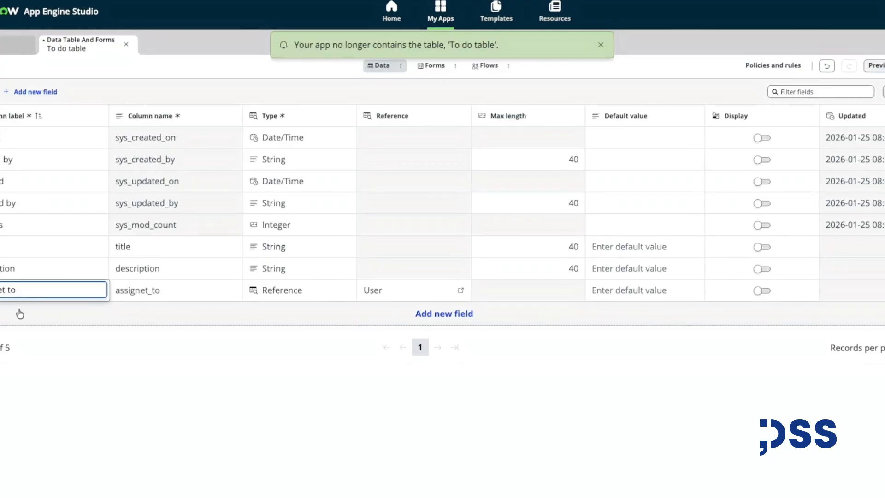
pyautogui.click(60, 367)
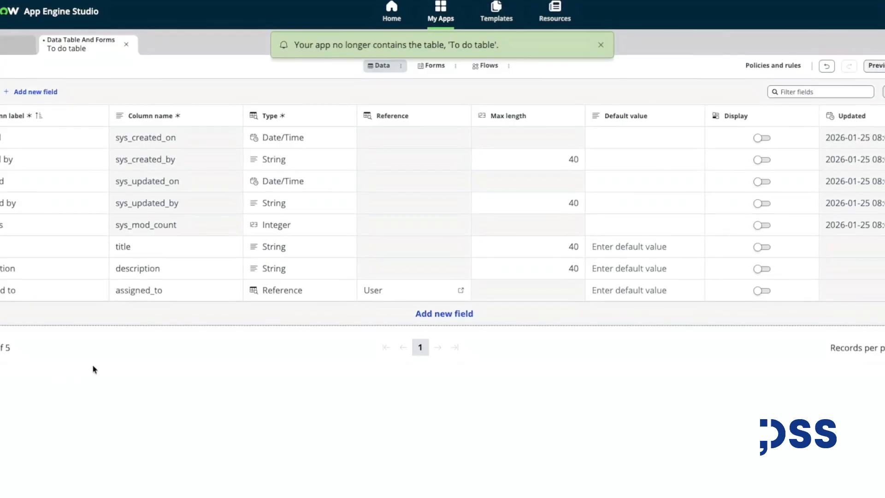
# Add a due date field and set its type to Due Date.
pyautogui.click(444, 317)
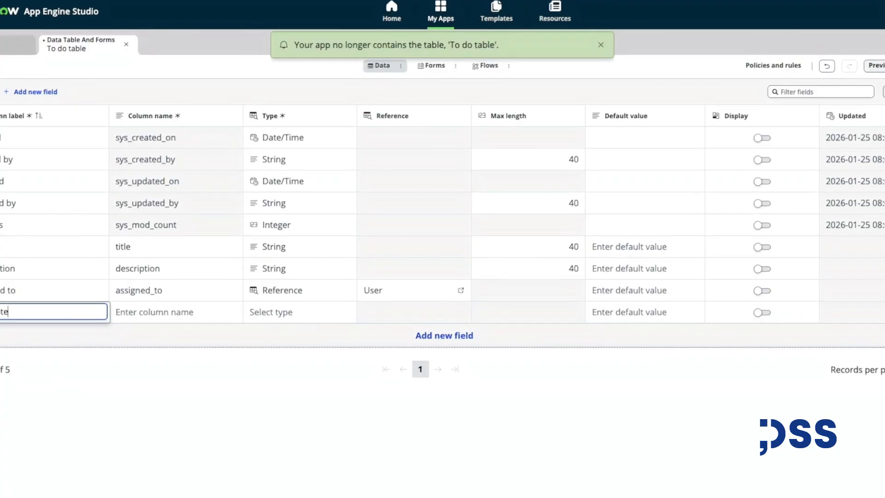
pyautogui.click(119, 382)
pyautogui.click(277, 314)
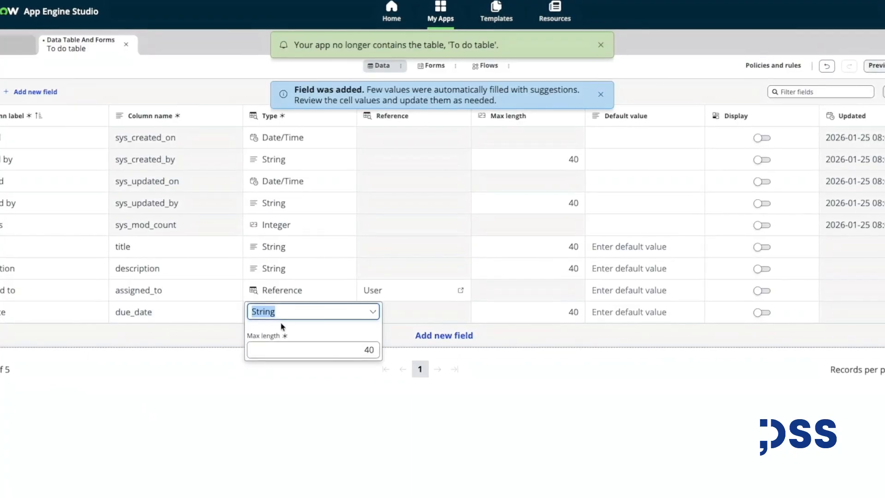
pyautogui.write('due dat')
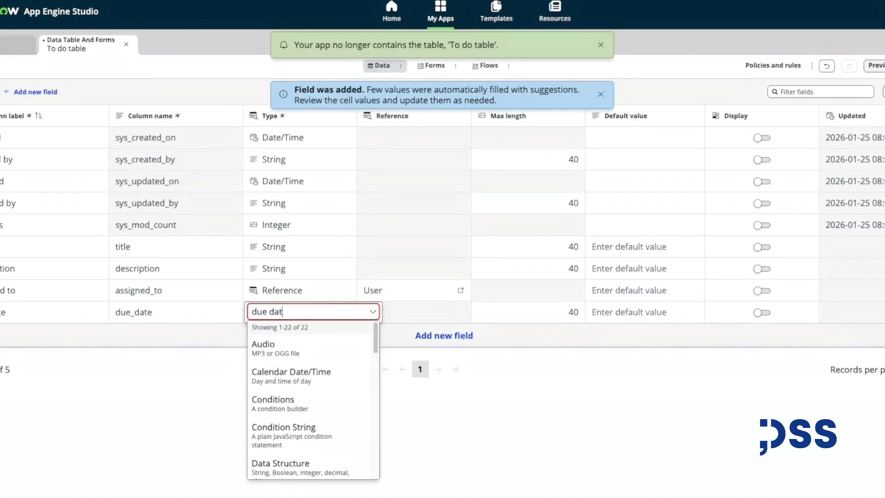
pyautogui.write('e')
pyautogui.click(297, 349)
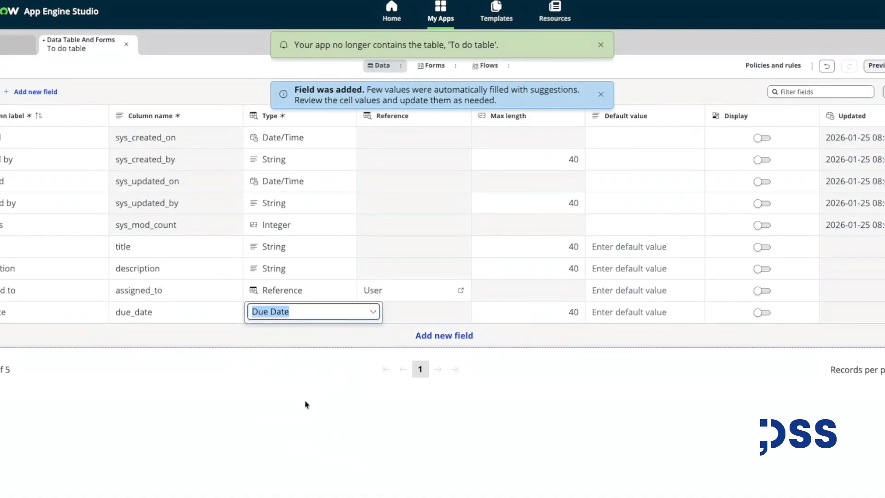
# Add a State field of type Choice using the dropdown without -- None -- choice type.
pyautogui.click(315, 423)
pyautogui.click(426, 335)
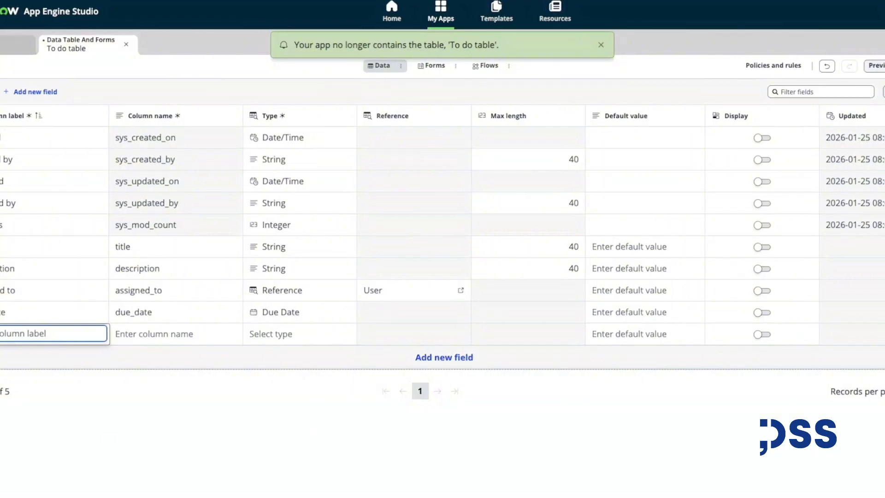
pyautogui.write('St')
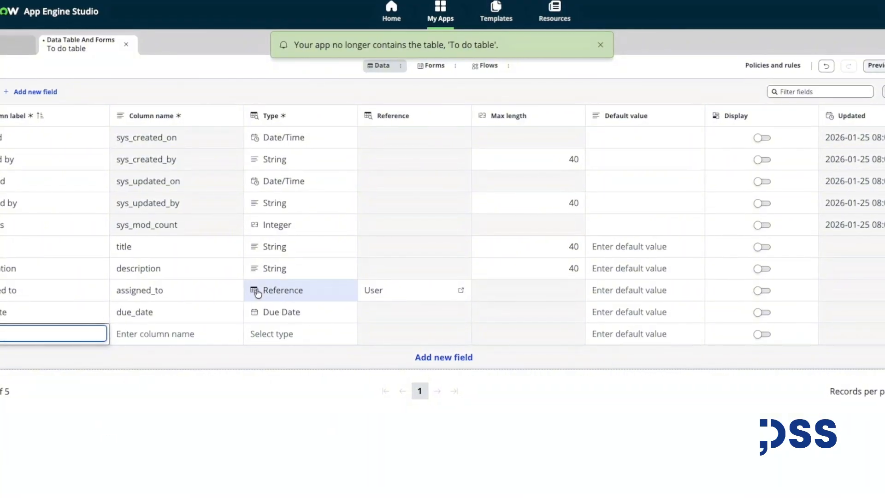
pyautogui.click(284, 335)
pyautogui.click(289, 341)
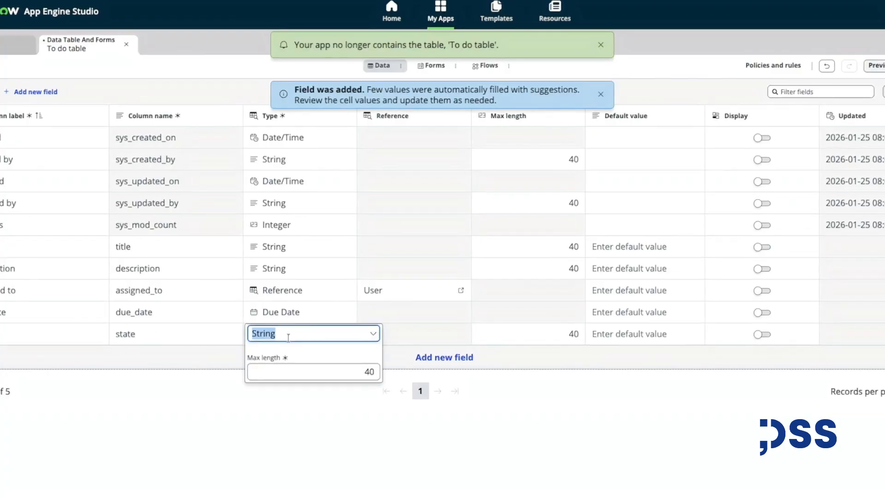
pyautogui.write('choice')
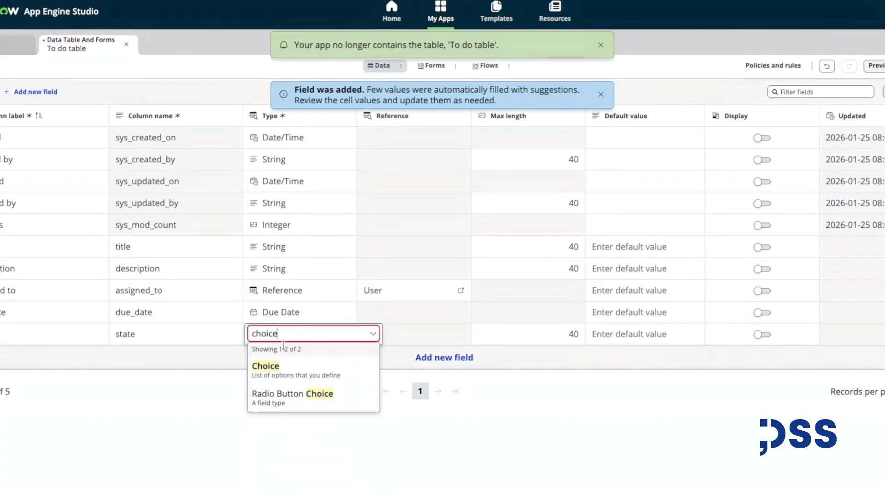
pyautogui.click(348, 370)
pyautogui.click(348, 378)
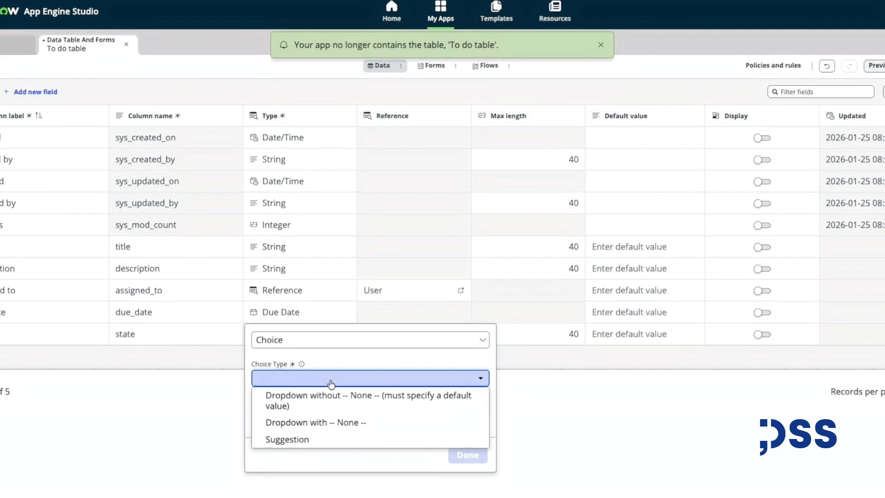
pyautogui.click(328, 407)
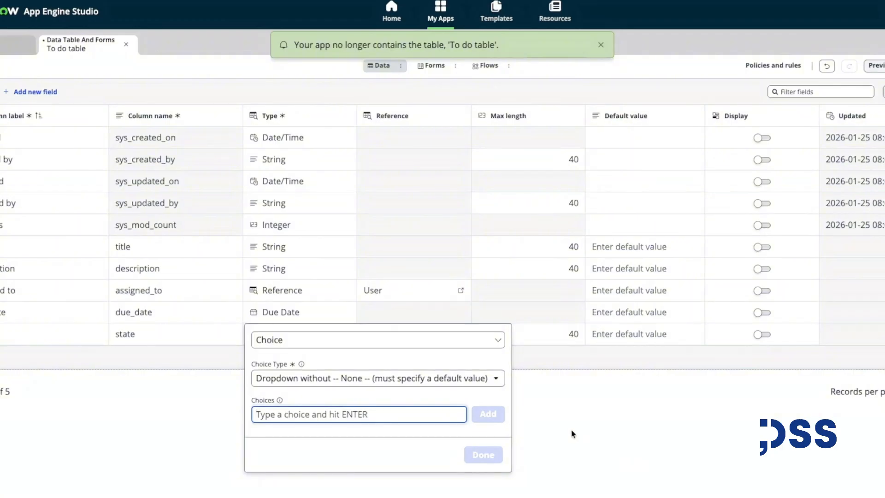
# Add the choices New, In prorgress and Done to the State field and finish the choice setup.
pyautogui.write('New')
pyautogui.click(488, 414)
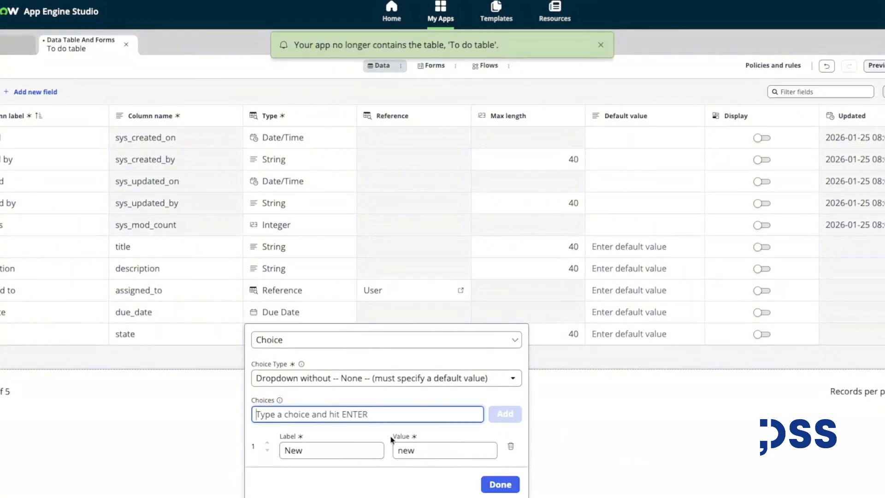
pyautogui.write('I')
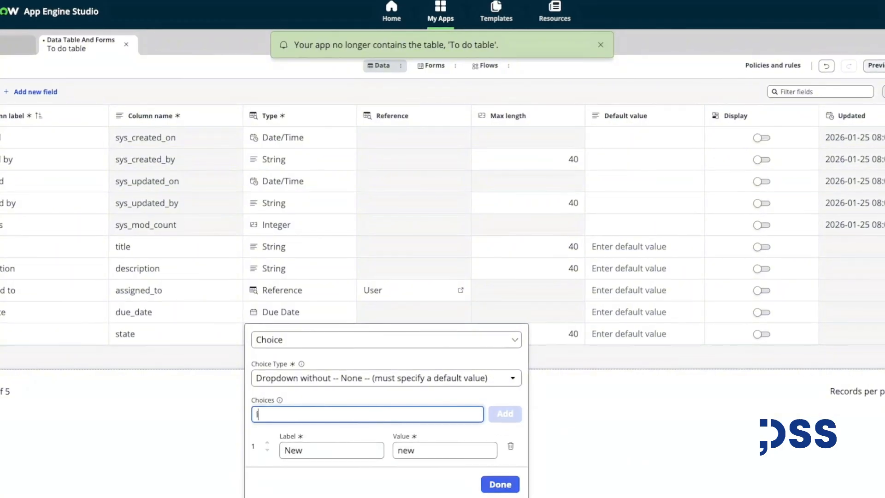
pyautogui.write('n prort')
pyautogui.write('ress')
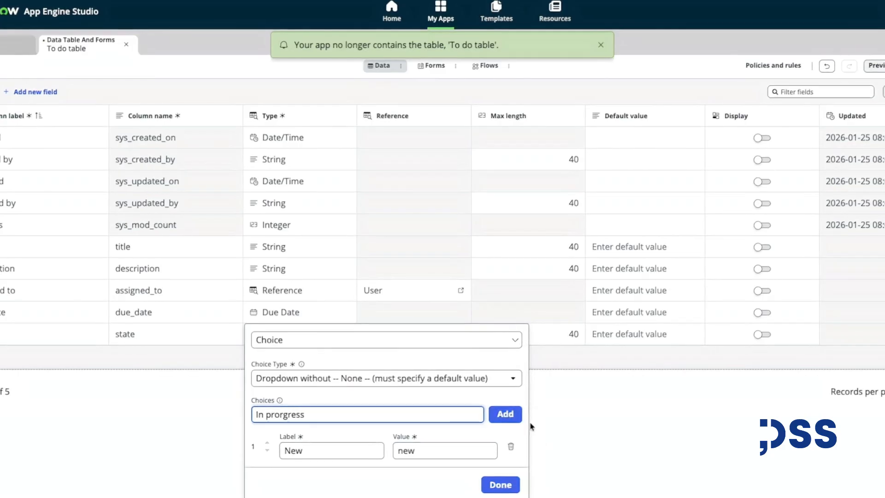
pyautogui.click(505, 414)
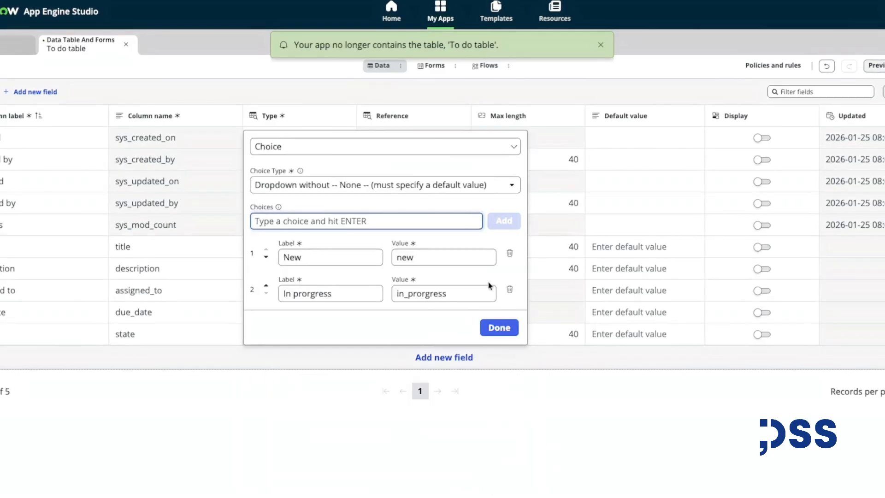
pyautogui.write('D')
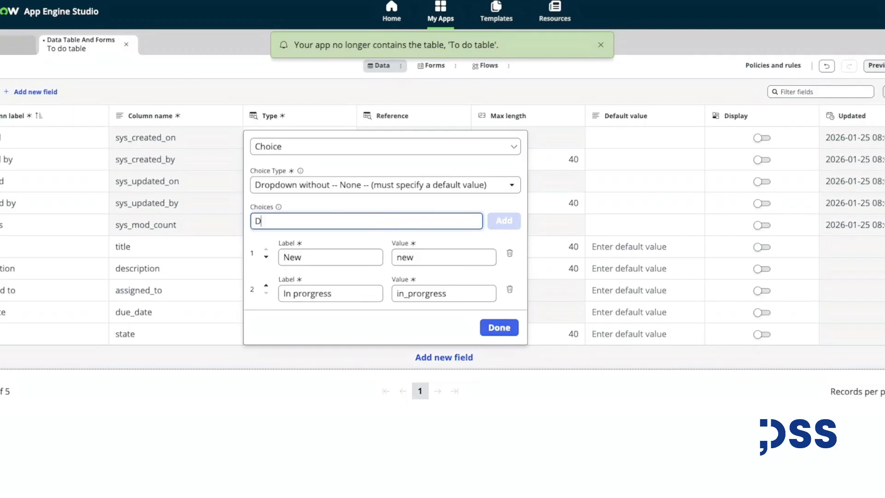
pyautogui.write('one')
pyautogui.click(503, 221)
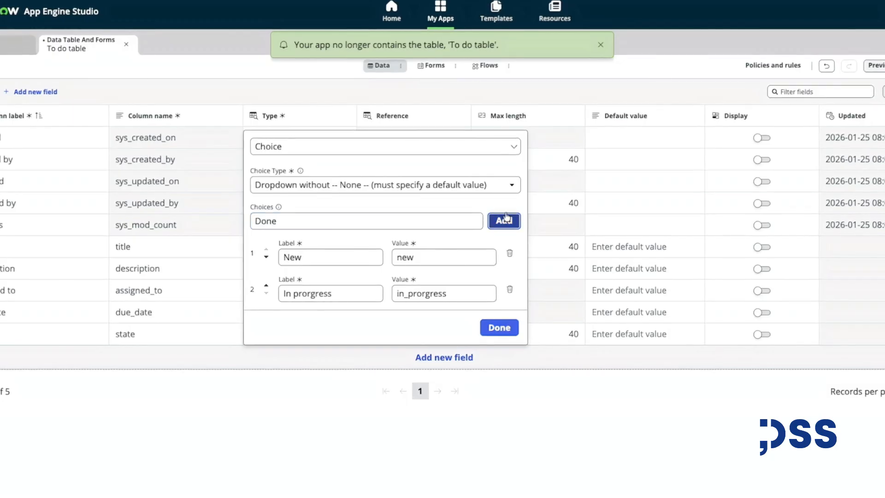
pyautogui.click(508, 328)
pyautogui.click(567, 420)
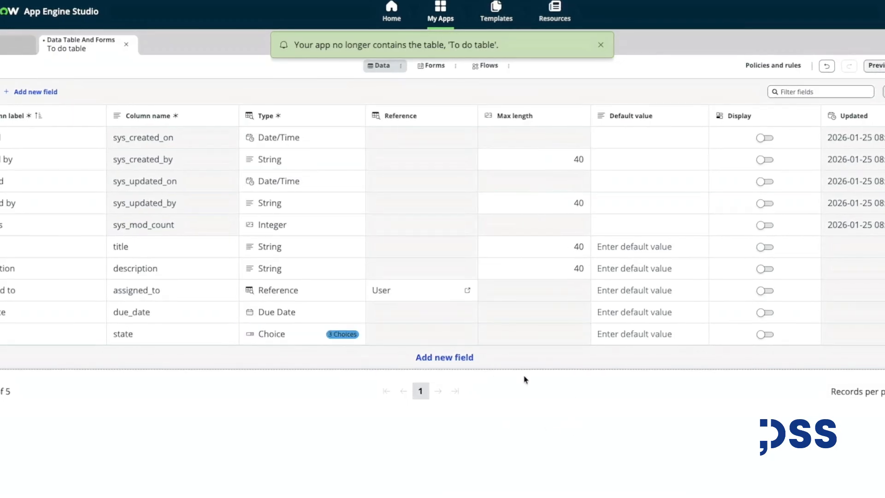
# Add a Completed on field and set its type to Date/Time.
pyautogui.click(441, 358)
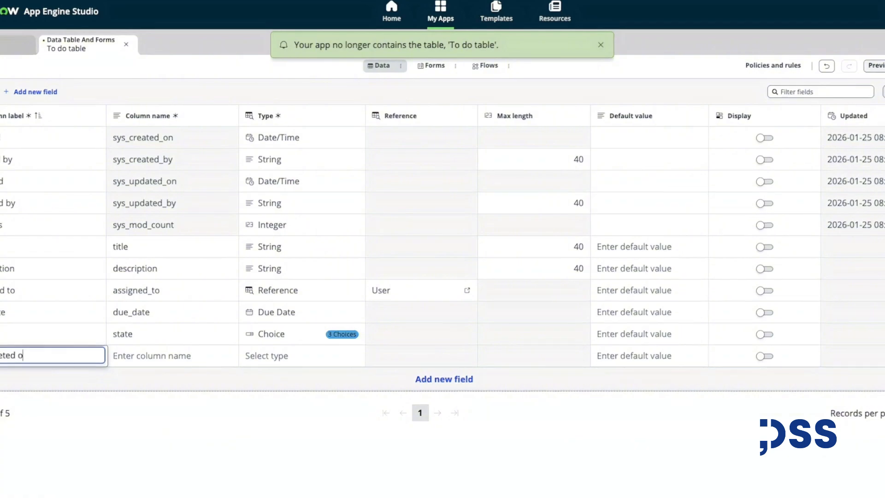
pyautogui.write('Completed on')
pyautogui.click(277, 409)
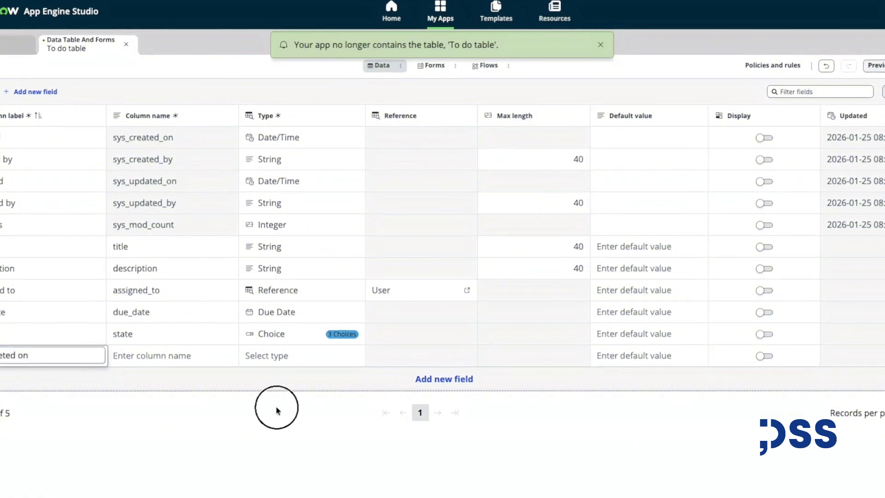
pyautogui.click(279, 356)
pyautogui.write('date')
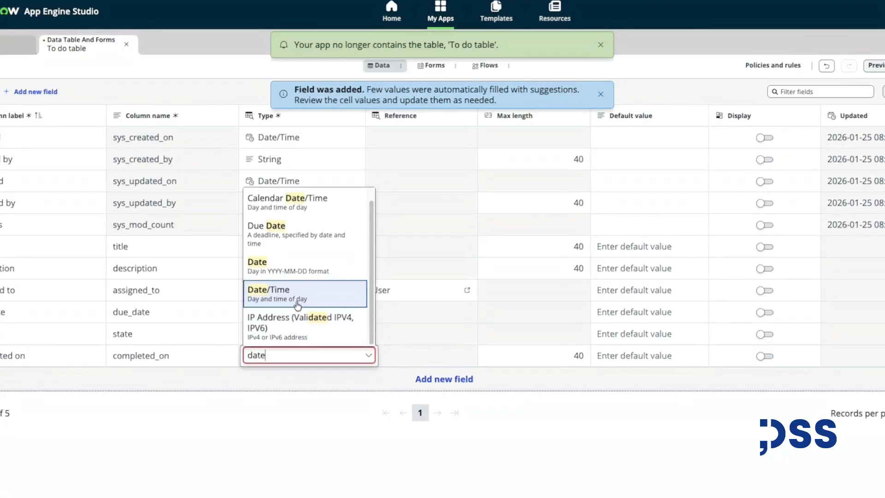
pyautogui.click(296, 299)
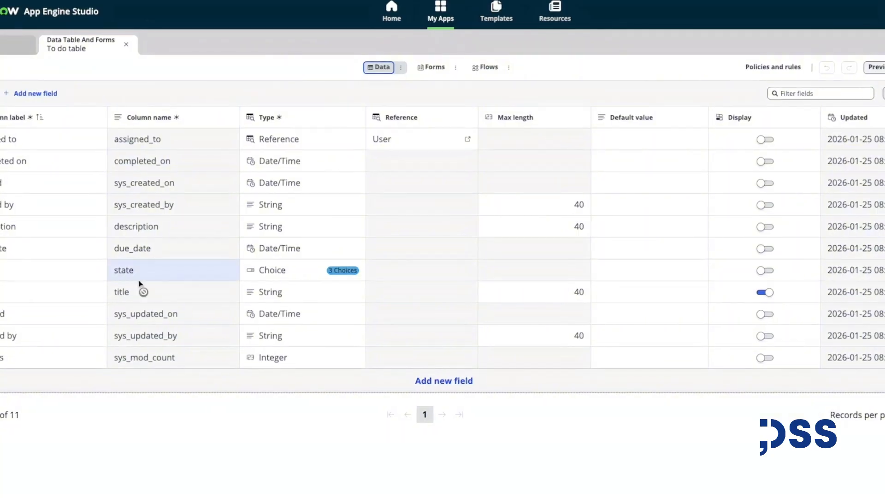
# Open the table's form and place Title and Due date side by side in the two-column section.
pyautogui.click(433, 68)
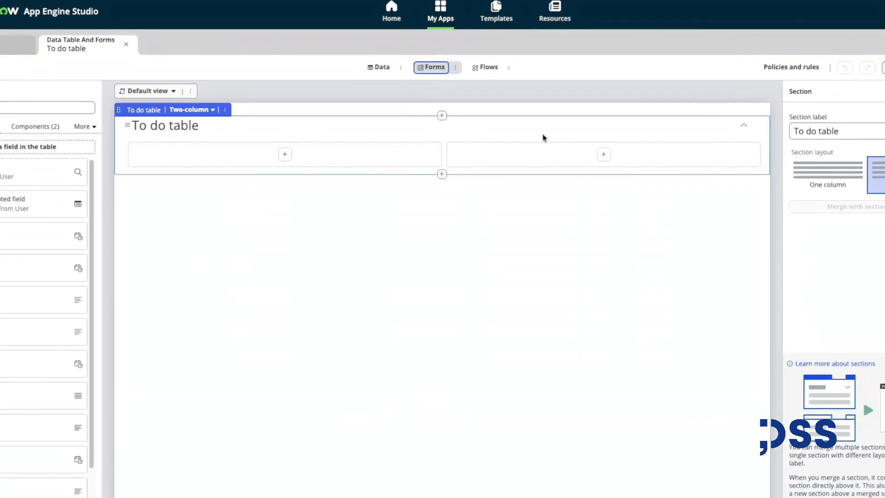
pyautogui.click(823, 174)
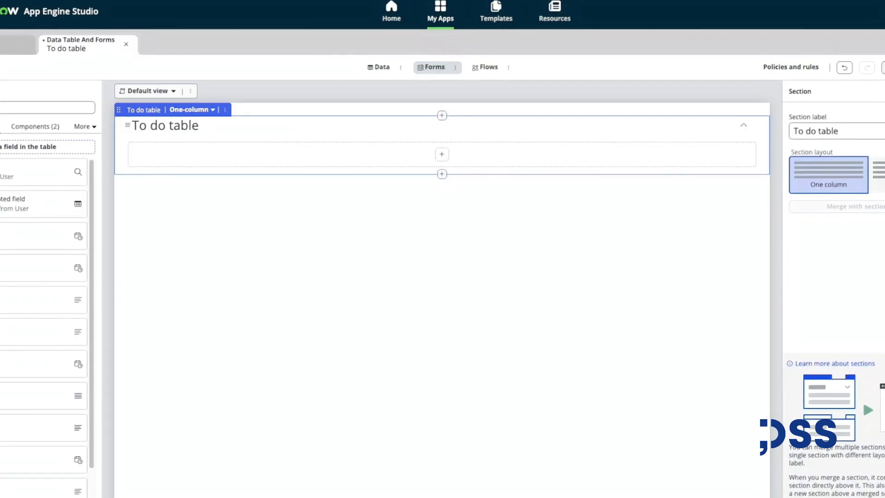
pyautogui.click(879, 174)
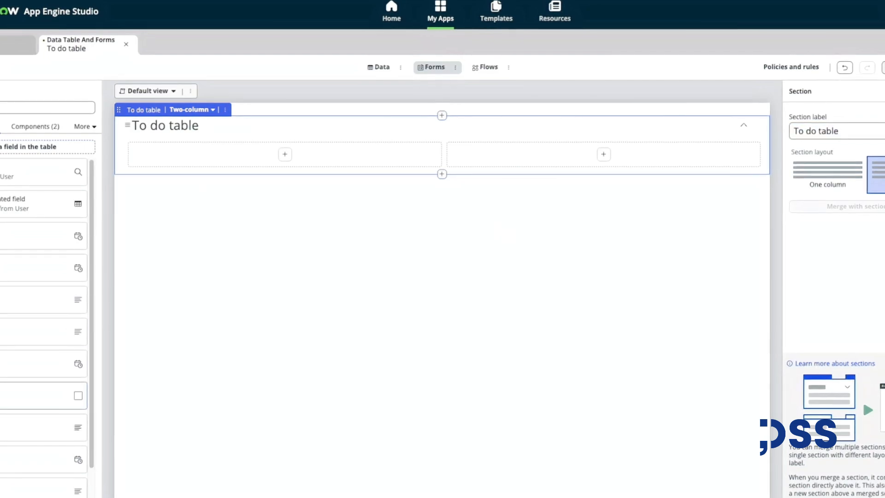
pyautogui.moveTo(30, 409); pyautogui.dragTo(180, 166)
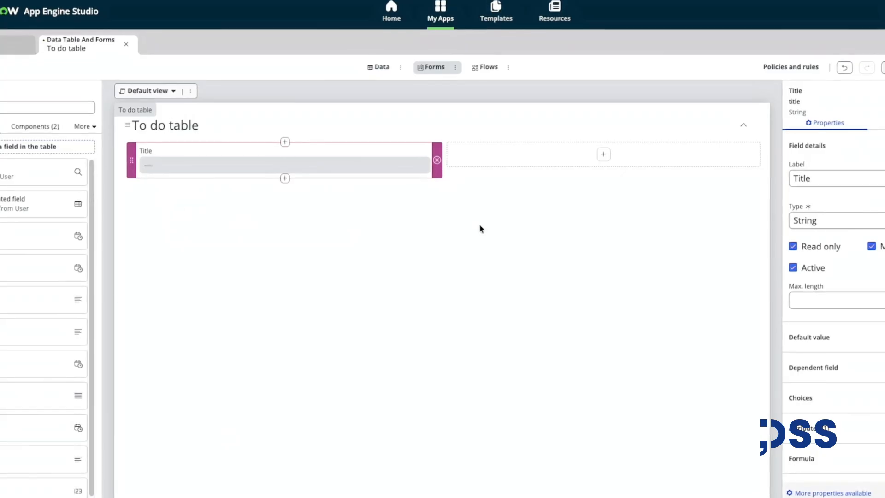
pyautogui.click(880, 248)
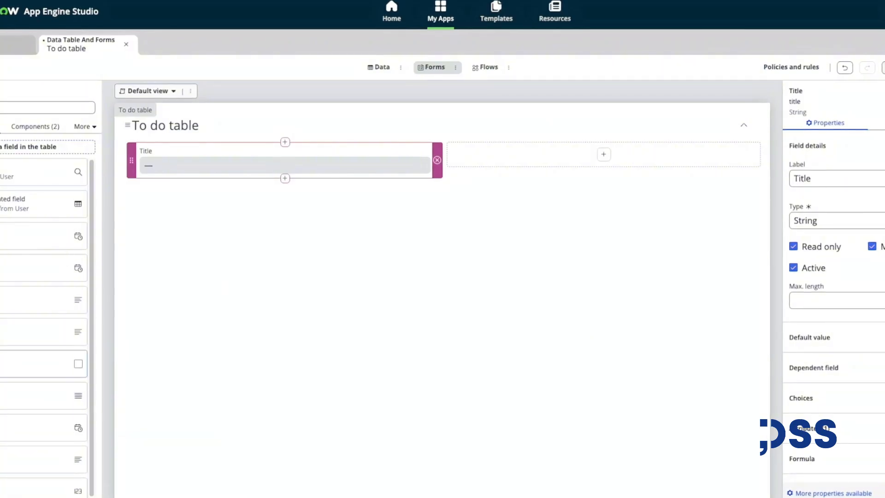
pyautogui.moveTo(44, 363); pyautogui.dragTo(470, 179)
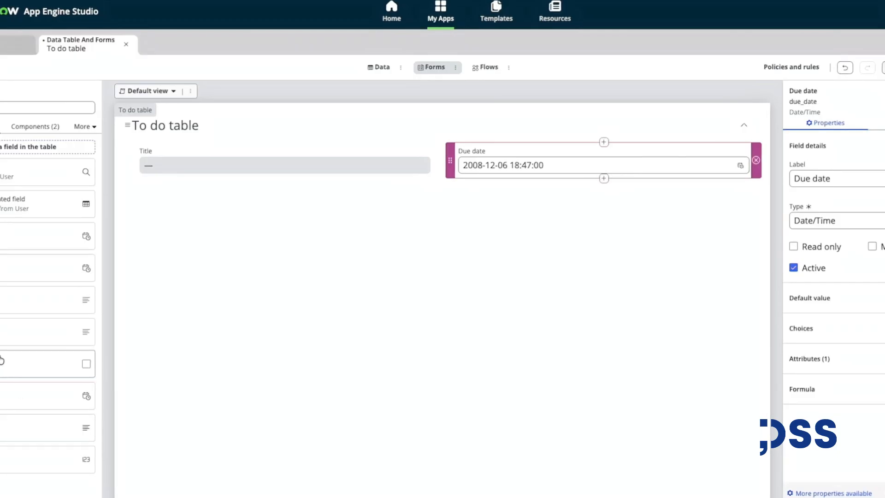
# Add Description, Assigned to, Completed on and State fields to the form layout.
pyautogui.moveTo(27, 363); pyautogui.dragTo(184, 194)
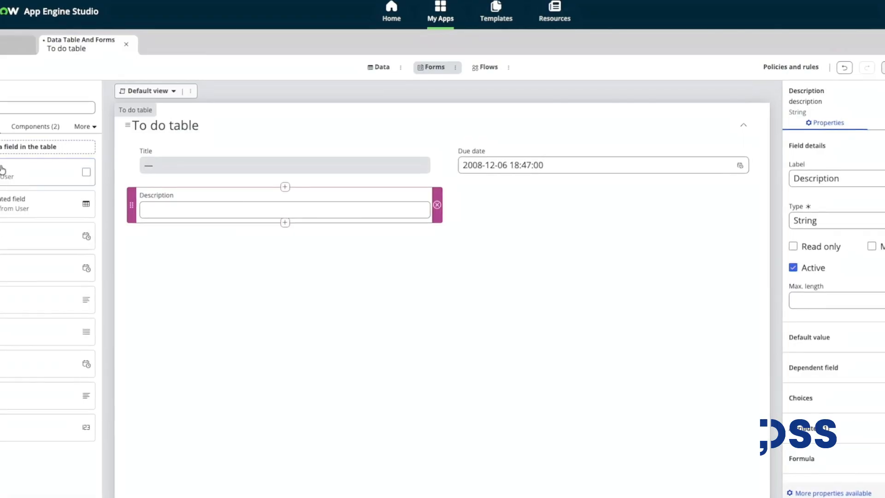
pyautogui.moveTo(4, 170); pyautogui.dragTo(136, 201)
pyautogui.moveTo(45, 171); pyautogui.dragTo(160, 199)
pyautogui.moveTo(71, 257); pyautogui.dragTo(477, 196)
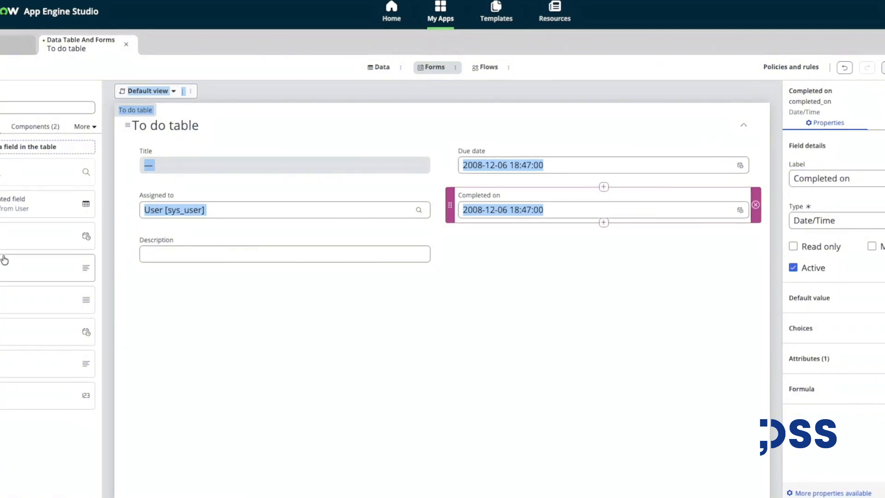
pyautogui.moveTo(27, 299); pyautogui.dragTo(155, 189)
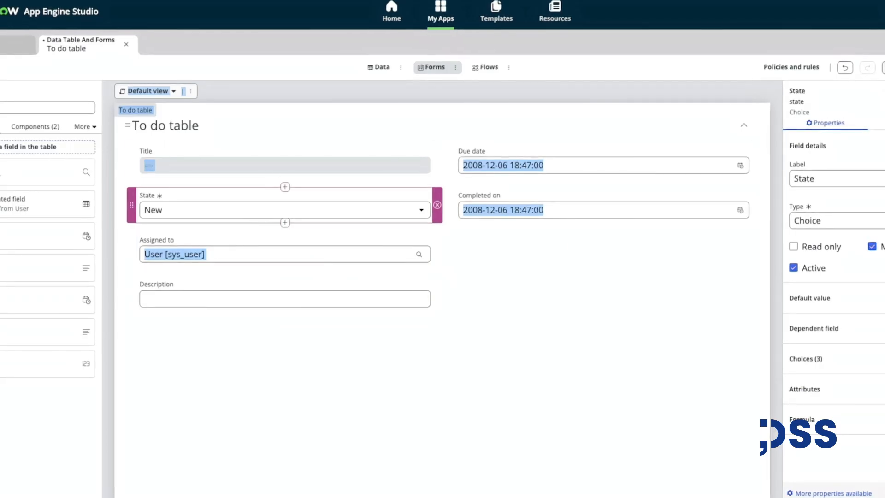
# Save the form and open a preview of the To do table list.
pyautogui.click(883, 67)
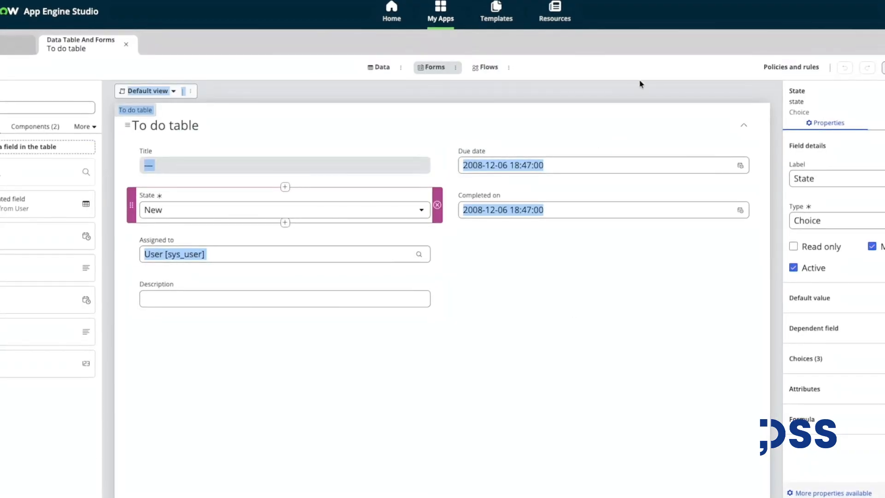
pyautogui.click(626, 338)
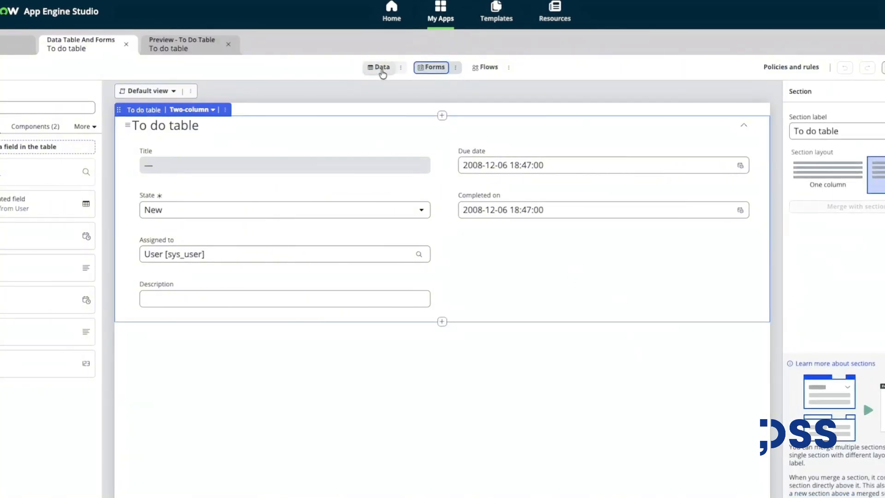
pyautogui.click(380, 70)
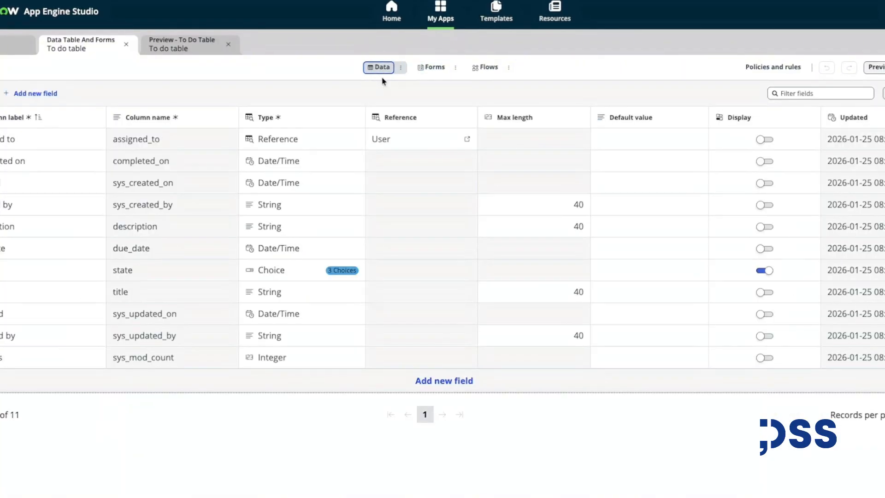
pyautogui.click(877, 68)
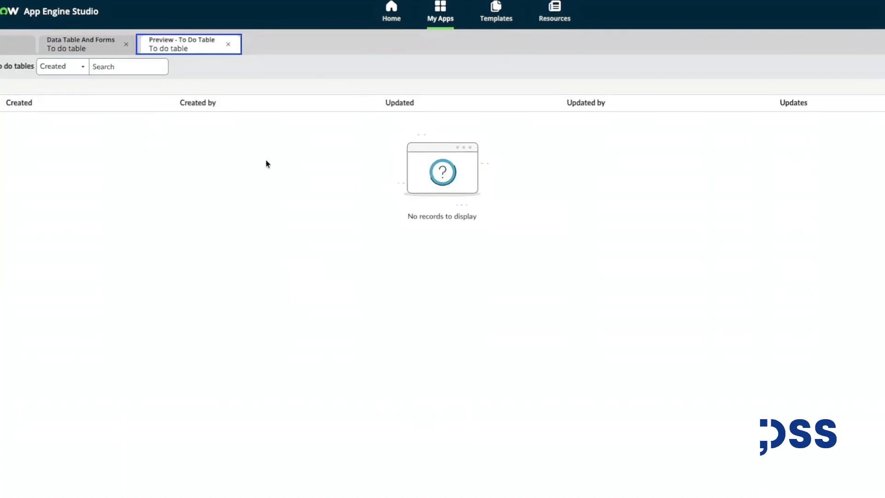
# Open the list layout configuration and remove Created, Created by, Updated, Updated by and Updates from the selected columns.
pyautogui.click(368, 102)
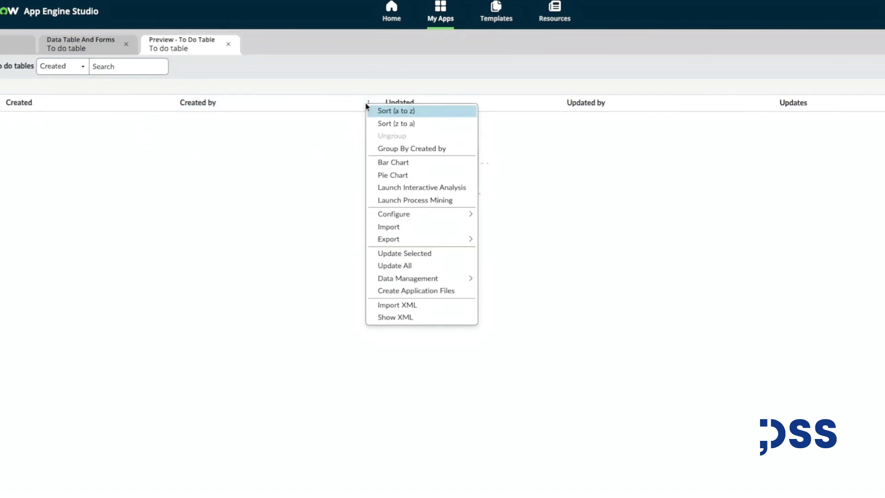
pyautogui.moveTo(417, 220)
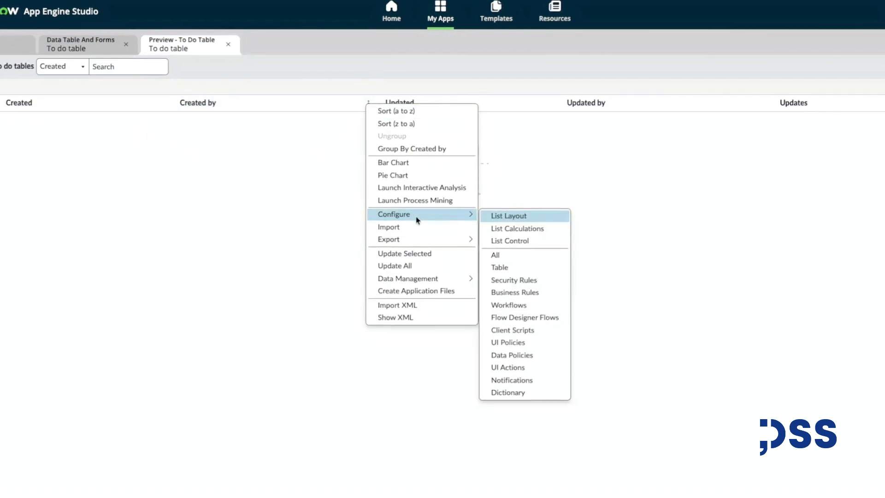
pyautogui.click(517, 216)
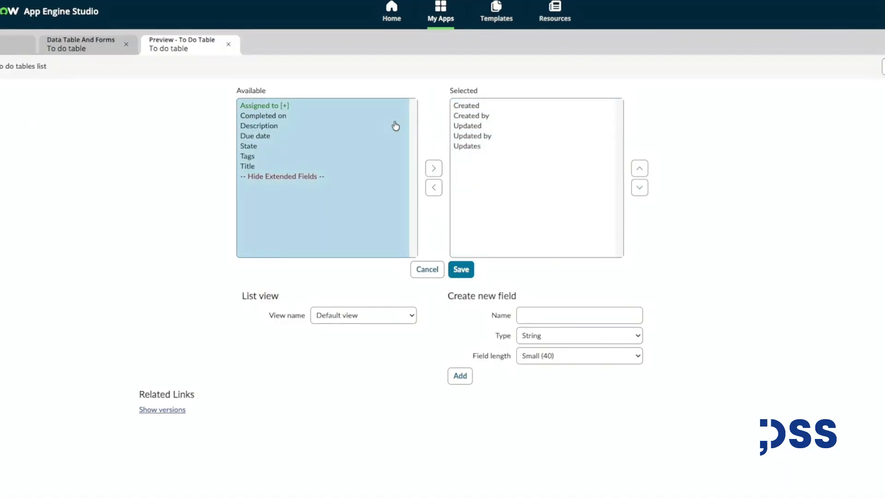
pyautogui.click(470, 109)
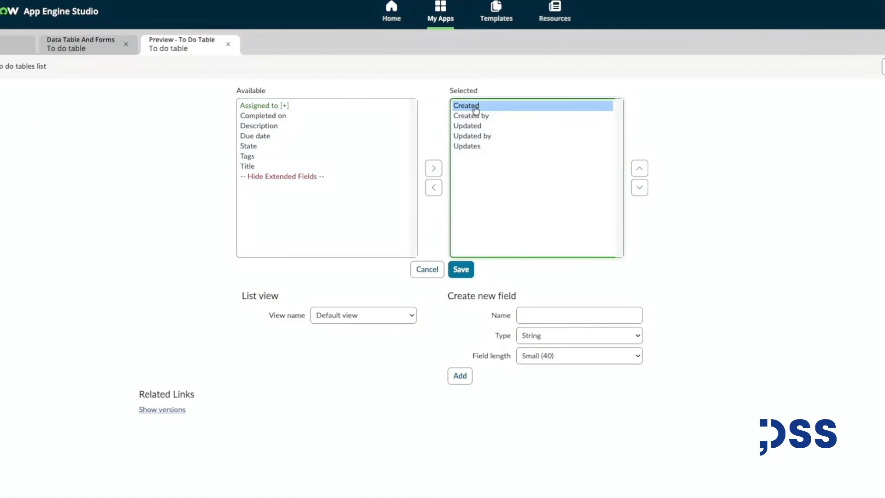
pyautogui.click(434, 189)
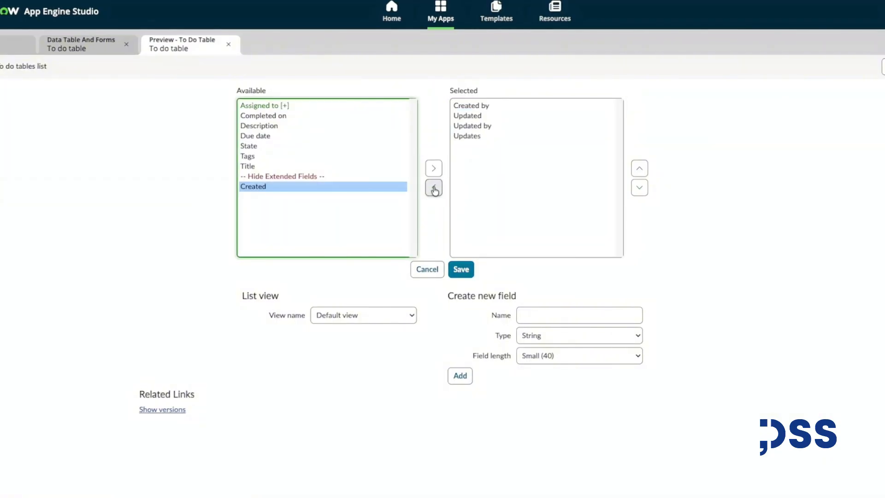
pyautogui.click(475, 113)
pyautogui.doubleClick(474, 107)
pyautogui.doubleClick(475, 107)
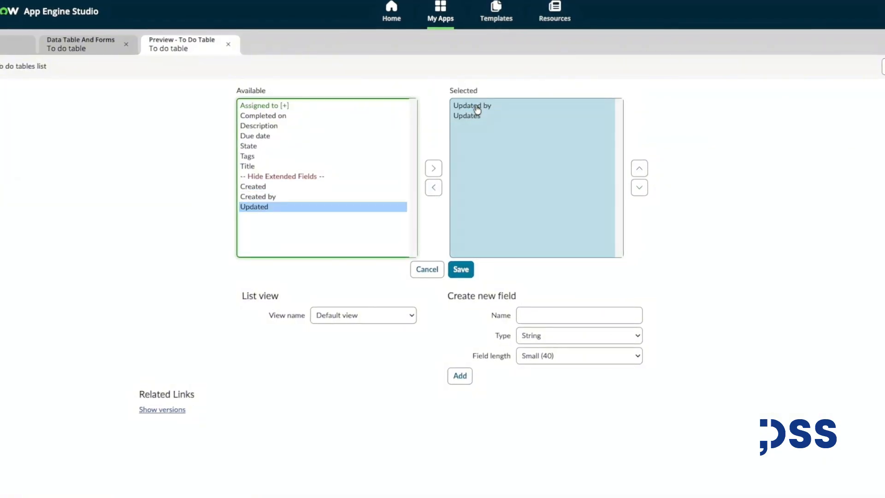
pyautogui.click(476, 107)
pyautogui.doubleClick(478, 107)
pyautogui.doubleClick(478, 107)
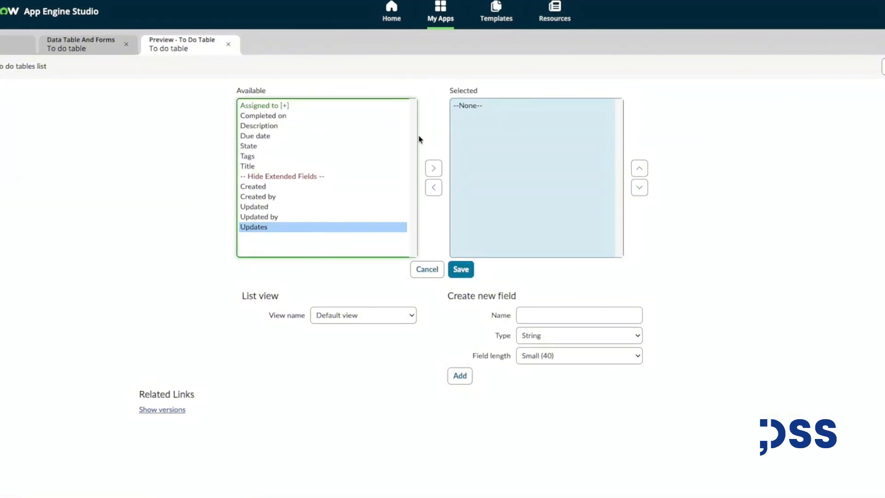
# Add Title, Assigned to, Description, Due date, State and Completed on as list columns.
pyautogui.doubleClick(249, 167)
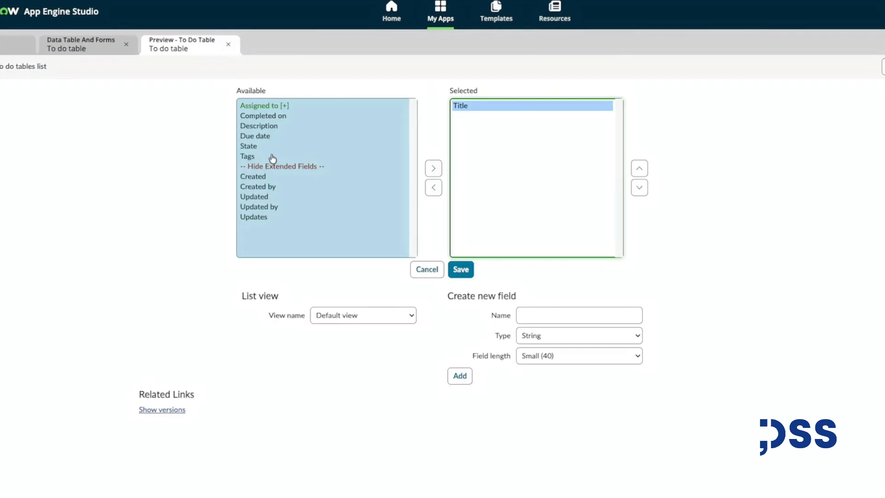
pyautogui.doubleClick(262, 106)
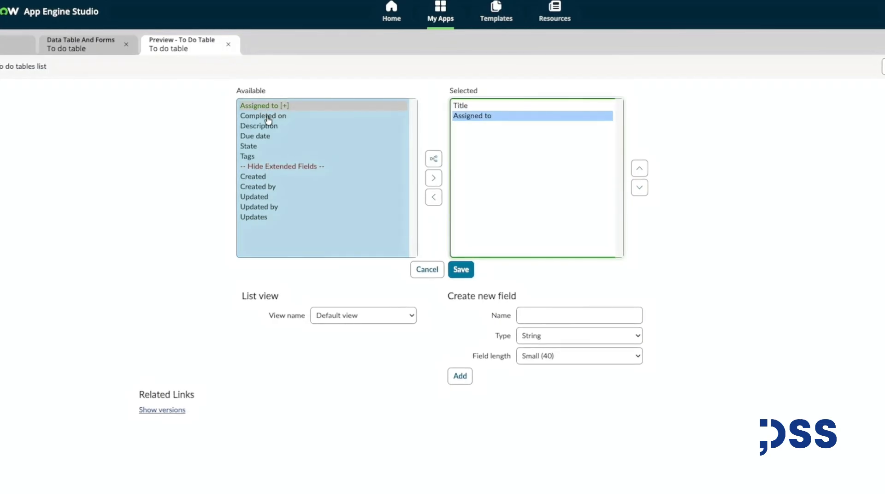
pyautogui.click(261, 127)
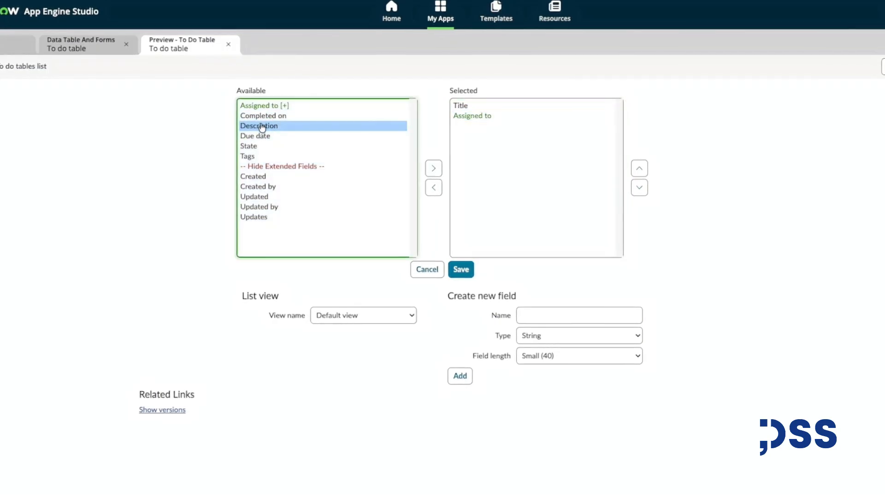
pyautogui.doubleClick(261, 129)
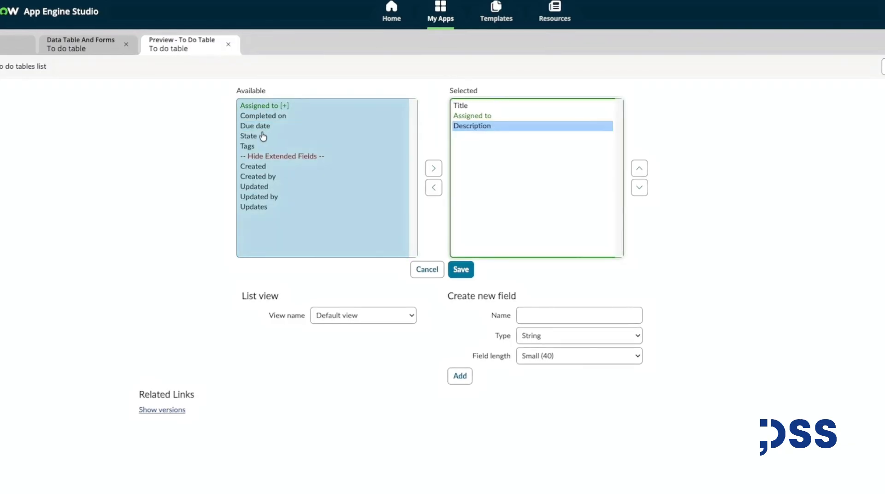
pyautogui.doubleClick(262, 127)
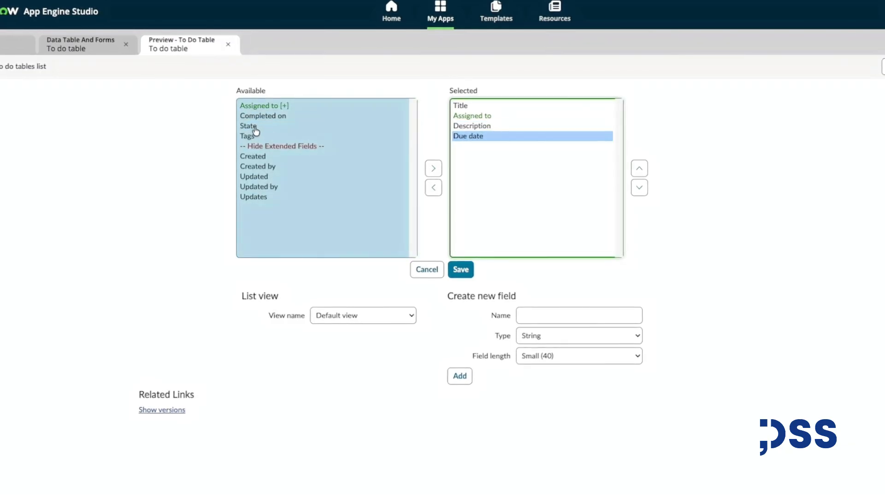
pyautogui.doubleClick(254, 126)
pyautogui.doubleClick(265, 120)
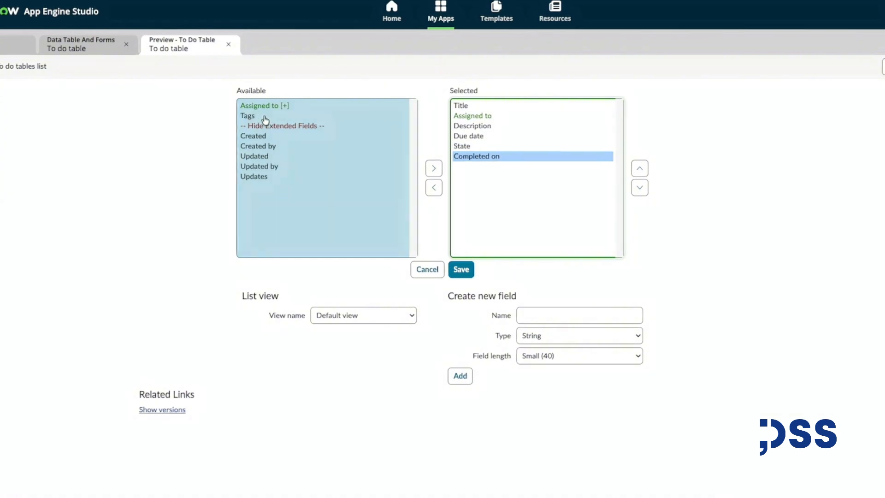
# Move State up to the second position below Title and save the list layout.
pyautogui.click(470, 148)
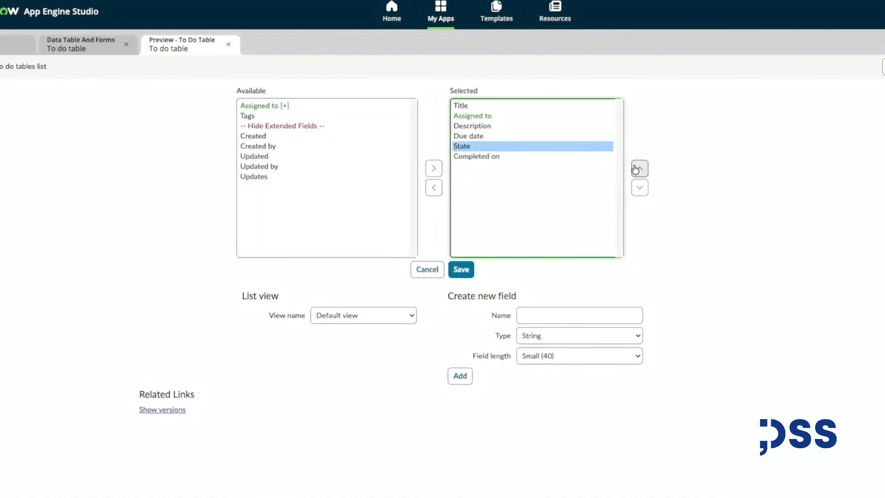
pyautogui.click(636, 169)
pyautogui.click(637, 169)
pyautogui.click(636, 169)
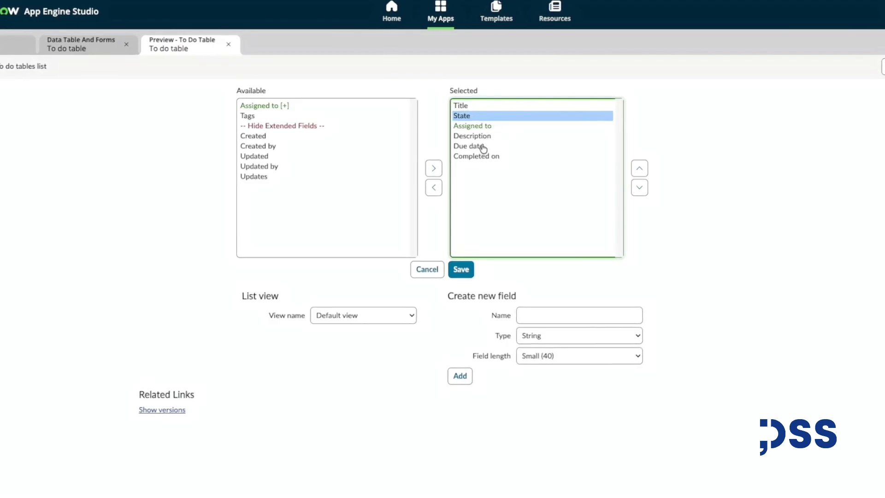
pyautogui.click(459, 271)
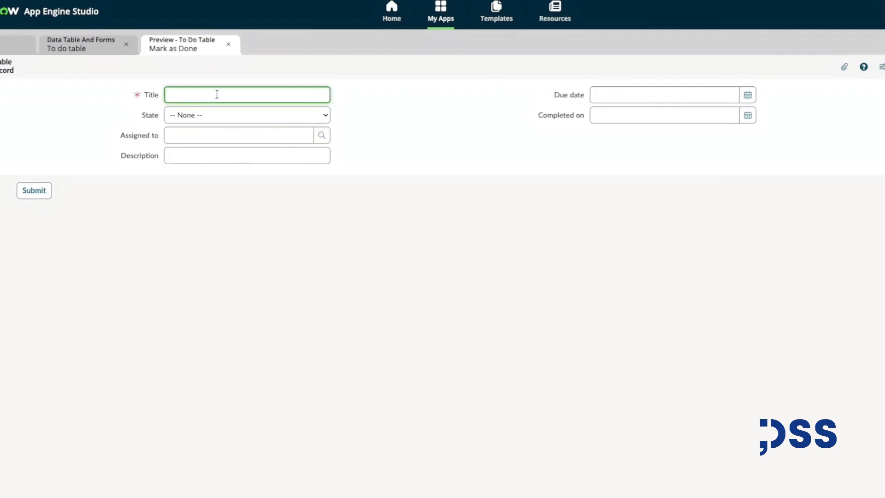
pyautogui.click(196, 117)
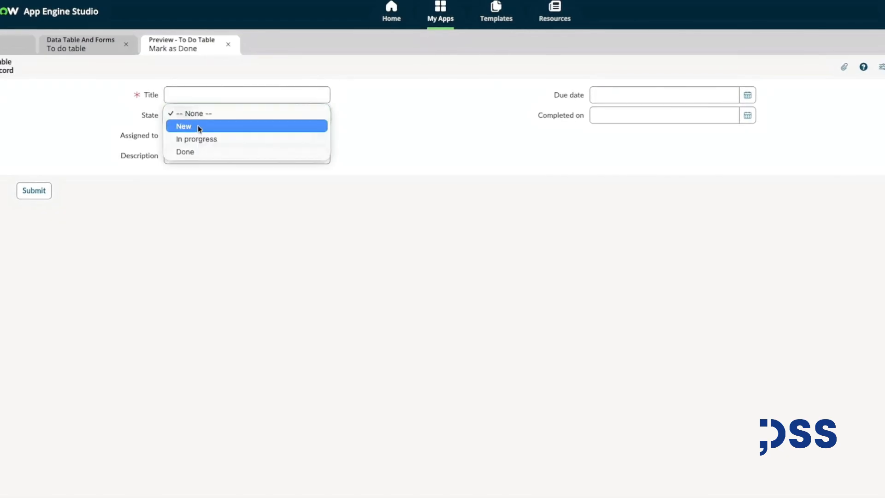
pyautogui.click(199, 126)
pyautogui.click(189, 134)
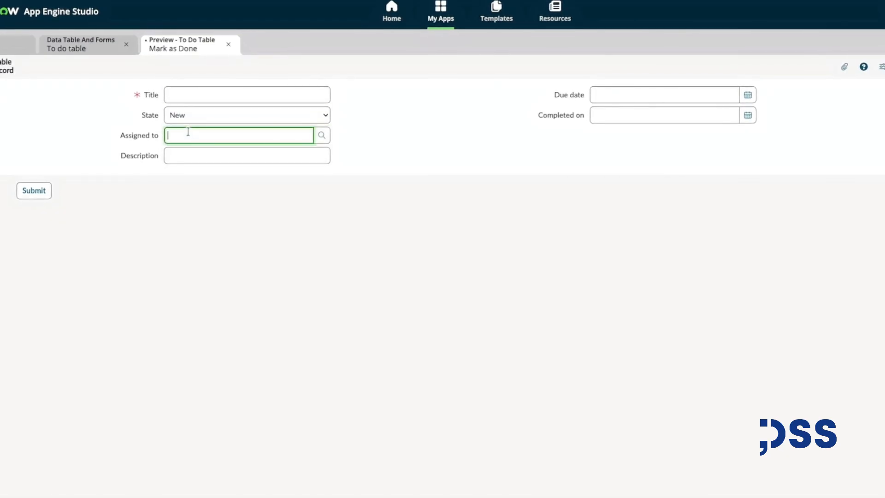
pyautogui.click(321, 135)
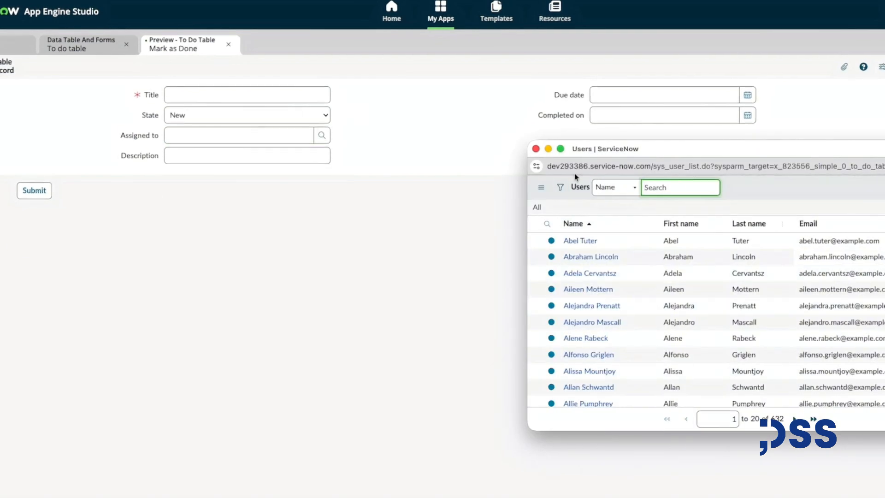
pyautogui.click(535, 148)
pyautogui.click(249, 155)
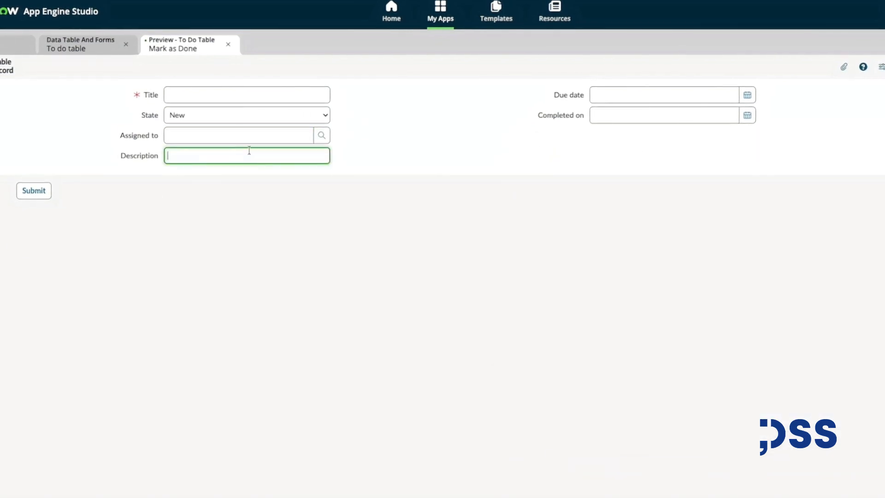
pyautogui.click(614, 100)
pyautogui.click(613, 115)
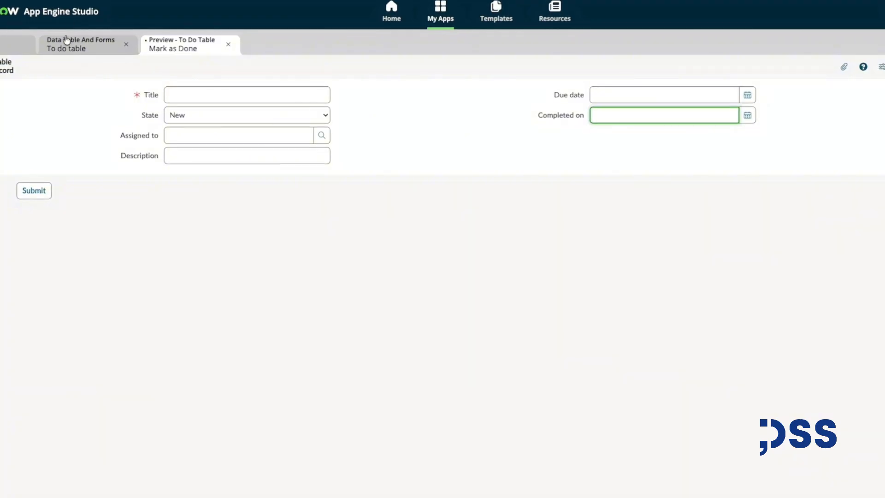
pyautogui.click(228, 46)
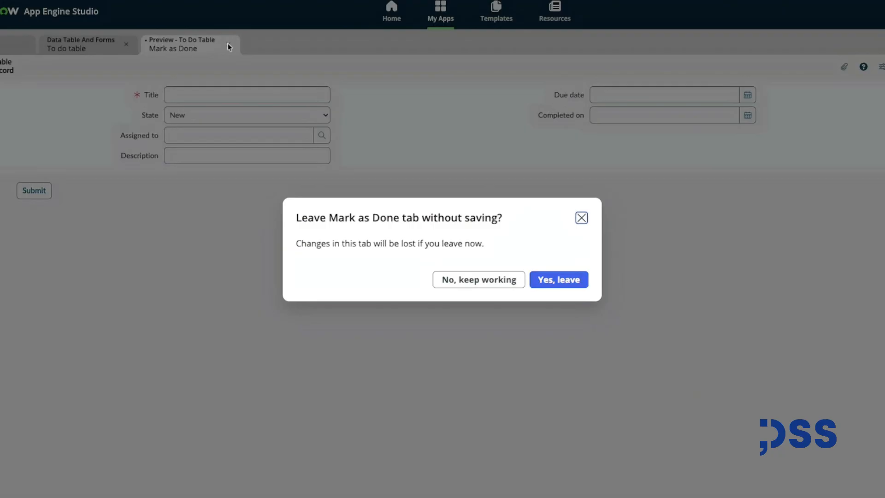
pyautogui.click(558, 279)
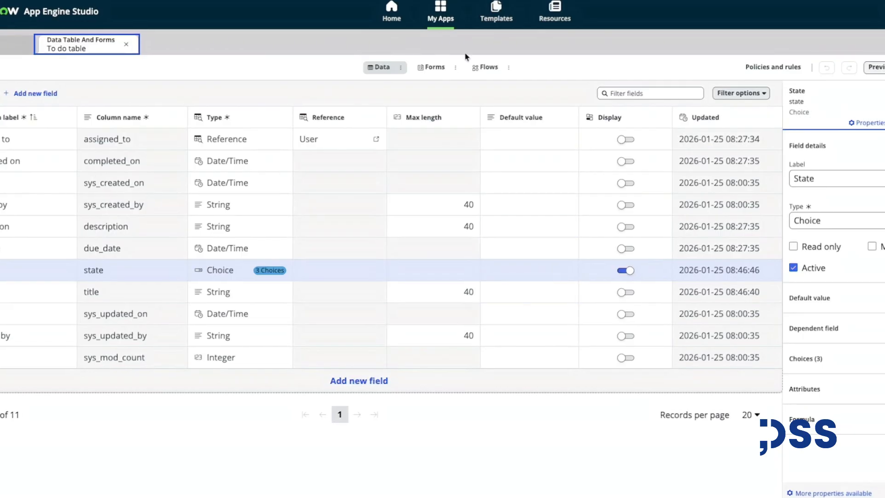
# Open the To do table's UI Actions from the list preview and make the Mark as Done action active.
pyautogui.click(874, 69)
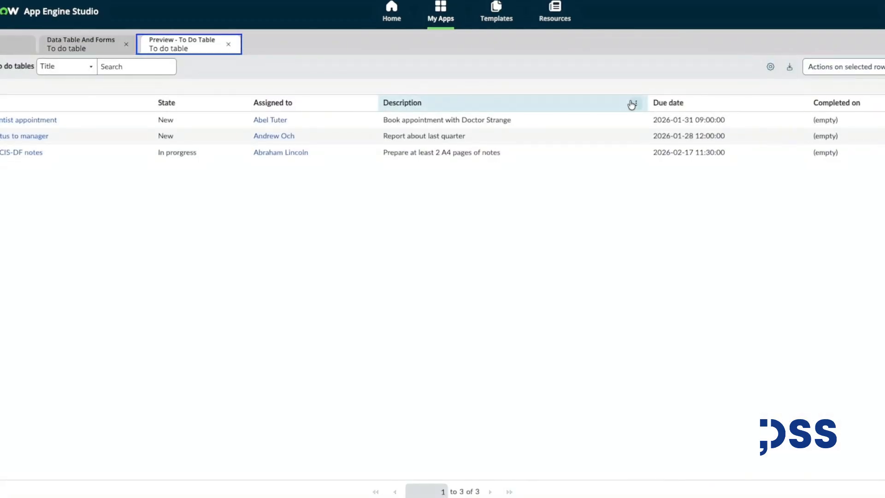
pyautogui.click(633, 104)
pyautogui.moveTo(681, 213)
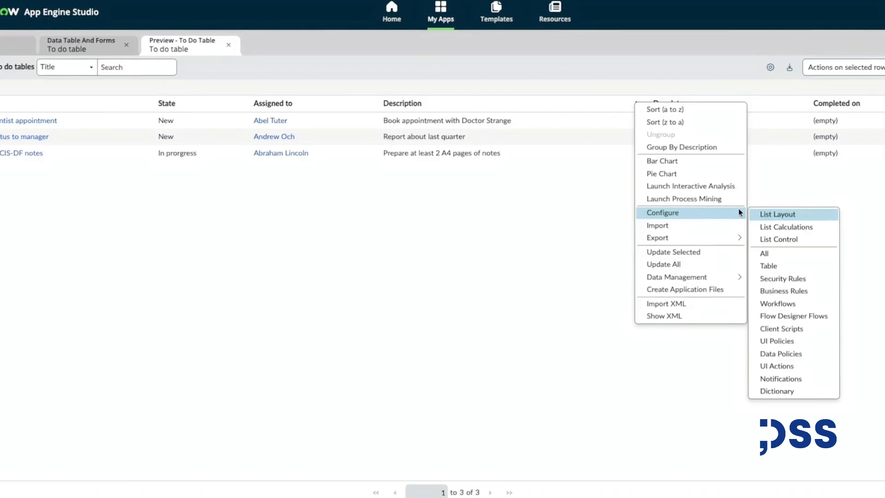
pyautogui.click(789, 366)
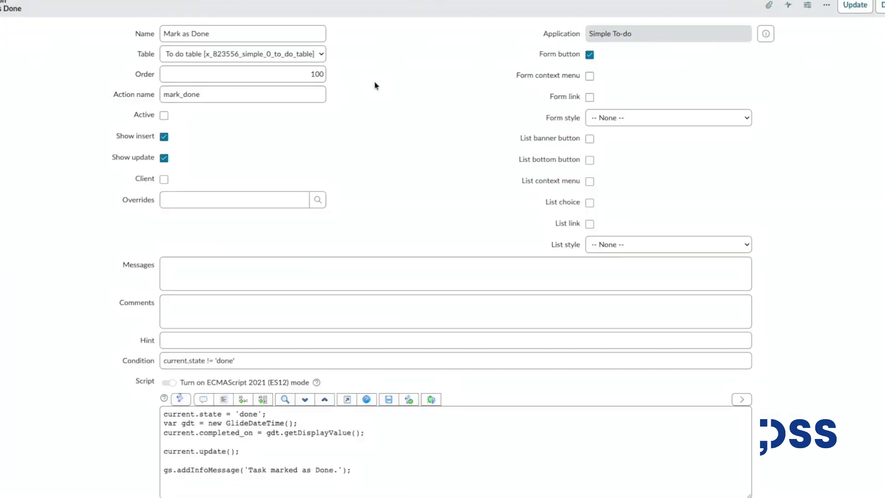
pyautogui.scroll(-3, 376, 86)
pyautogui.scroll(3, 365, 98)
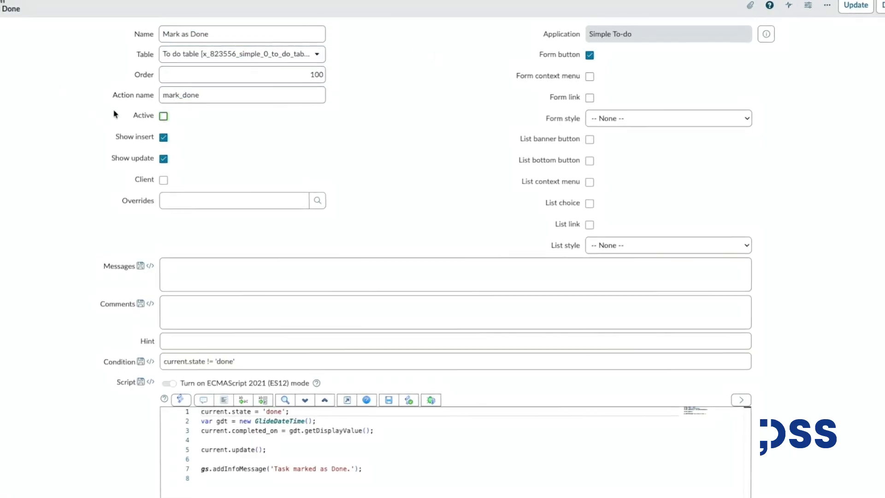
pyautogui.click(164, 116)
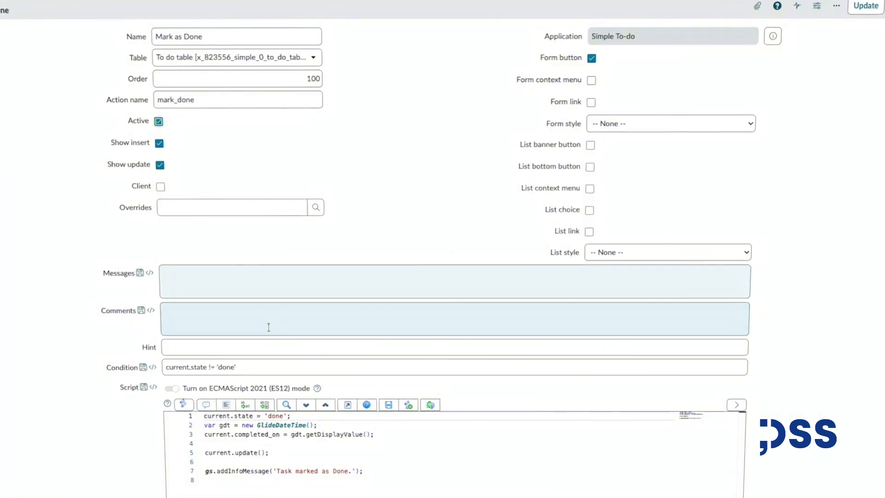
# Review the Mark as Done action's condition and script lines.
pyautogui.tripleClick(189, 366)
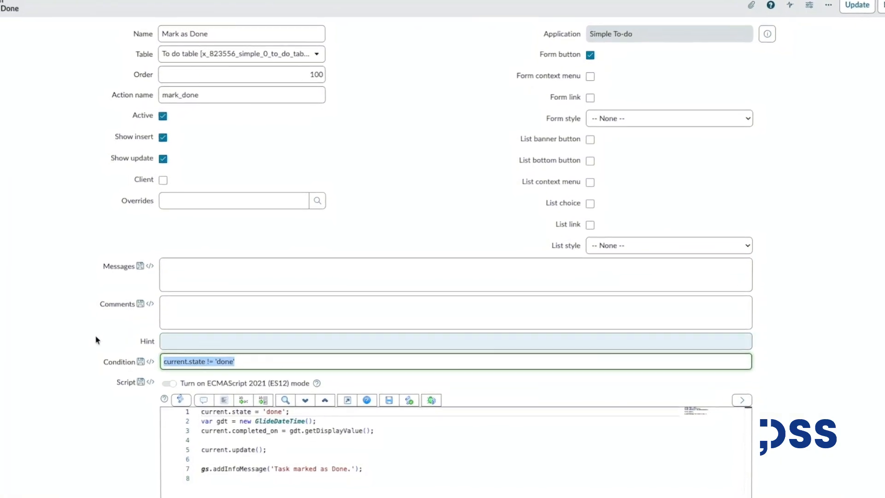
pyautogui.click(44, 306)
pyautogui.scroll(-2, 54, 300)
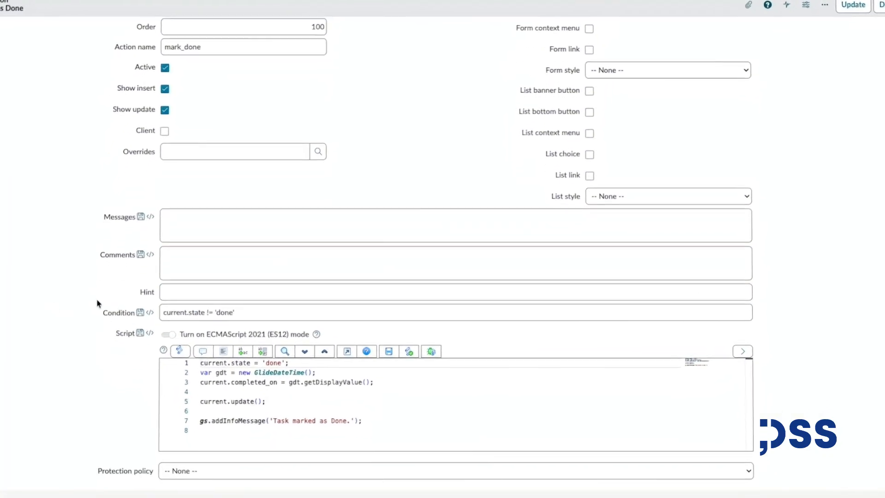
pyautogui.moveTo(299, 363); pyautogui.dragTo(200, 363)
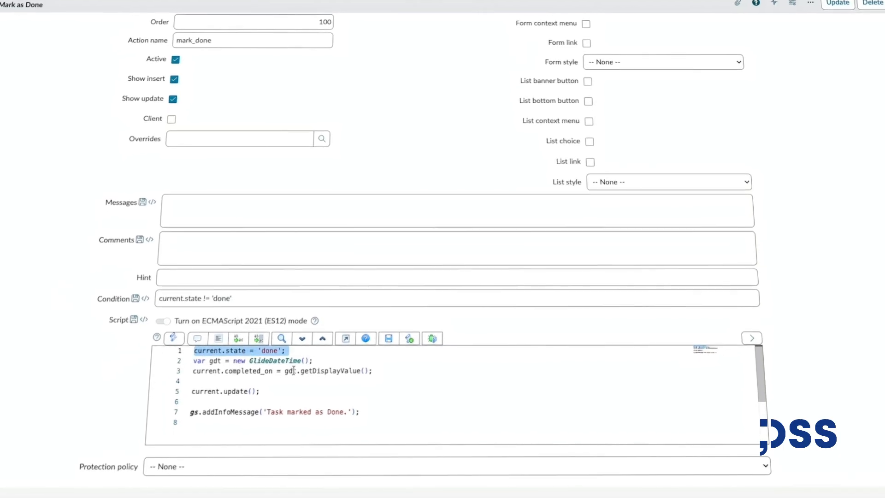
pyautogui.moveTo(372, 370); pyautogui.dragTo(196, 364)
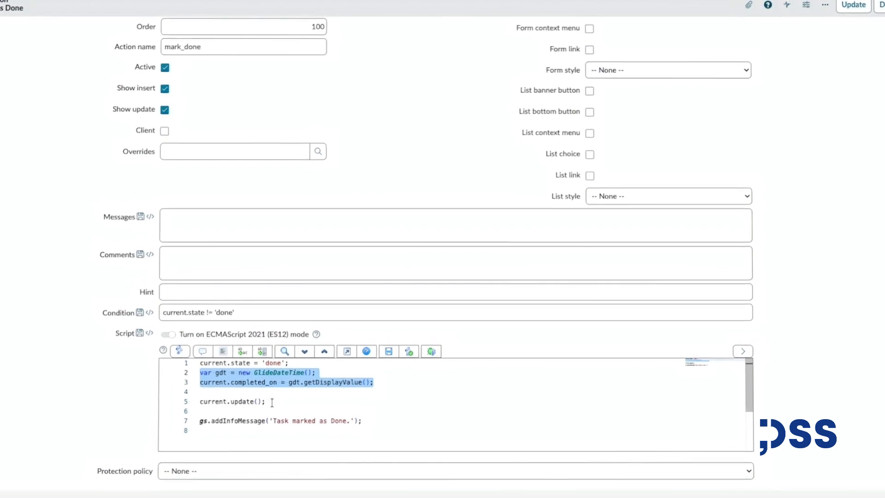
pyautogui.moveTo(272, 402); pyautogui.dragTo(209, 401)
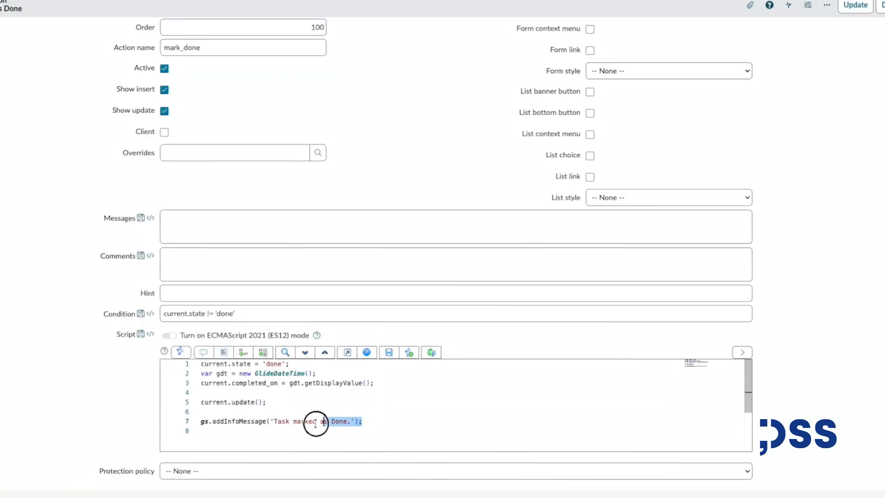
pyautogui.click(299, 402)
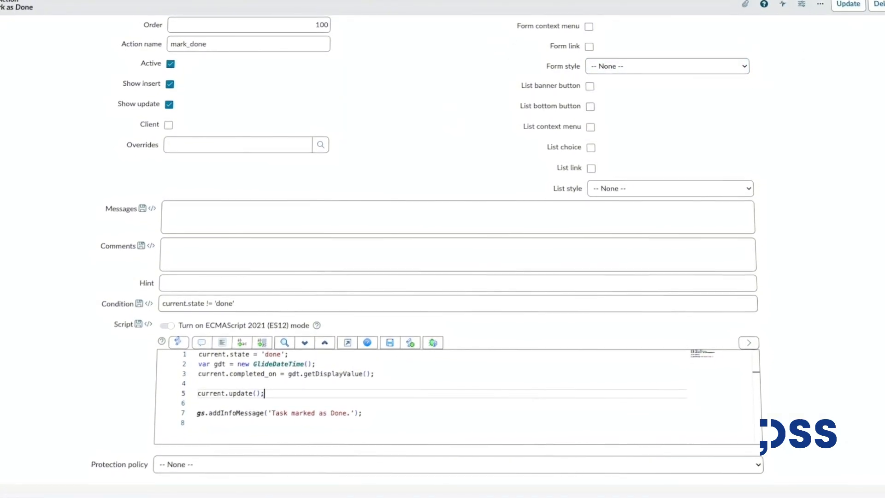
pyautogui.scroll(2, 362, 108)
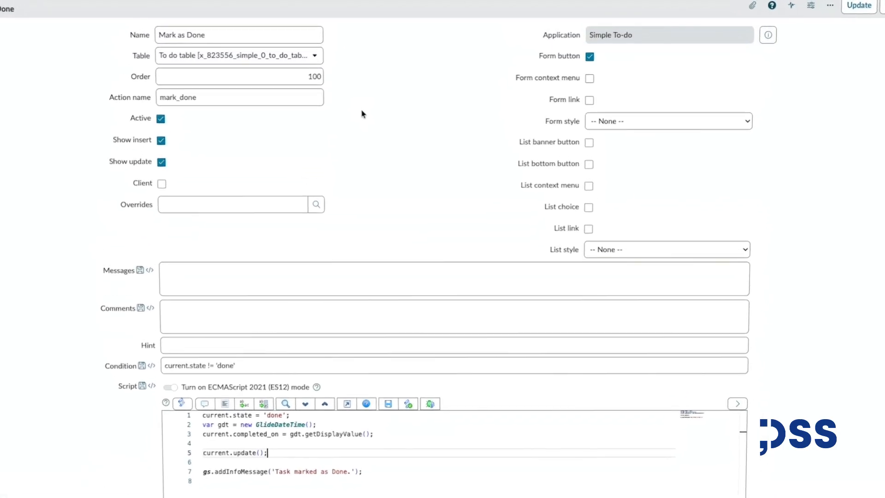
# Save the Mark as Done UI action record.
pyautogui.rightClick(438, 6)
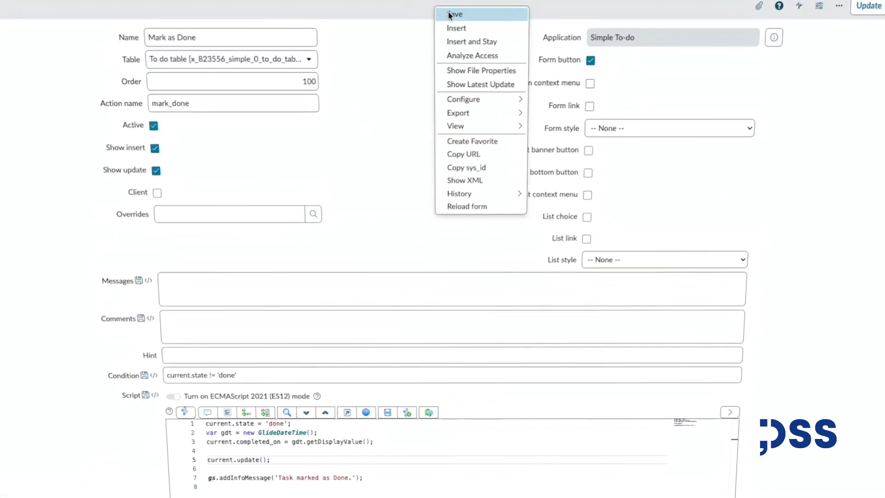
pyautogui.click(449, 14)
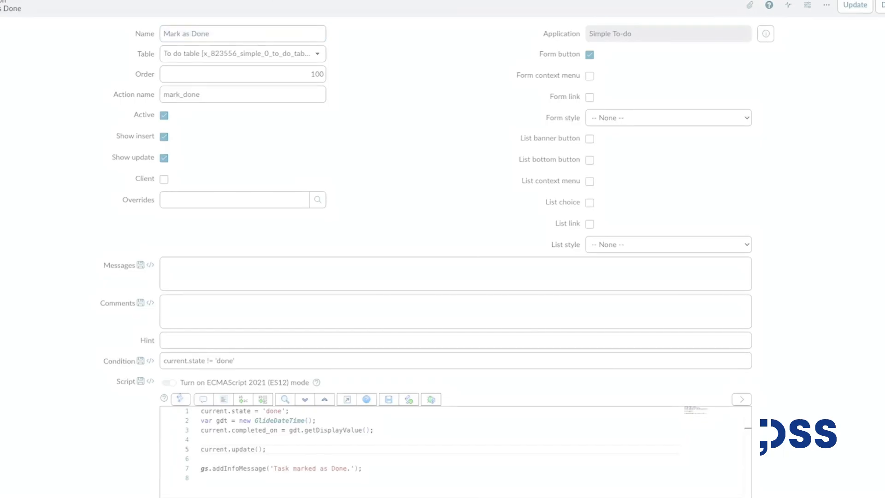
pyautogui.scroll(-4, 442, 249)
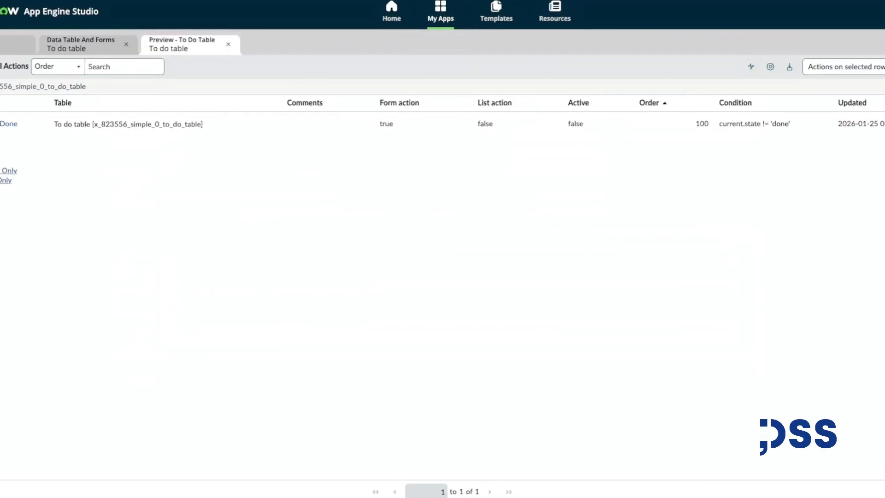
# Preview the To do table, open the Book dentist appointment task and run Mark as Done on it.
pyautogui.click(91, 49)
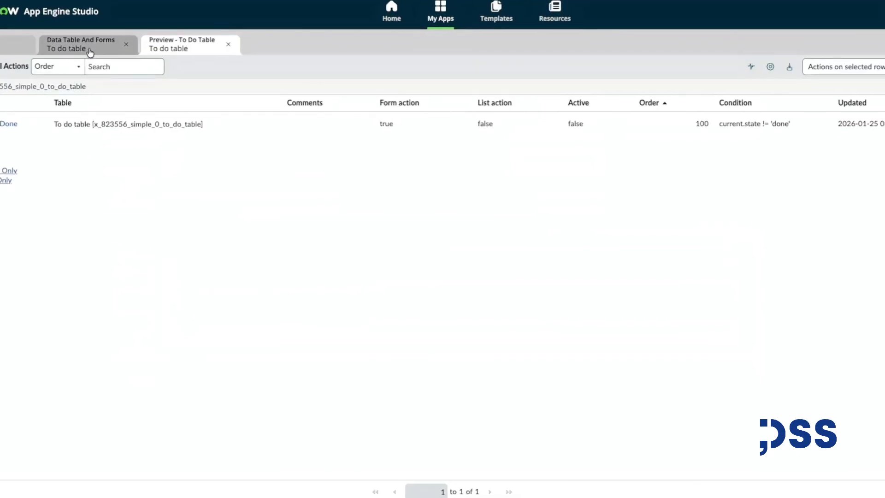
pyautogui.click(431, 67)
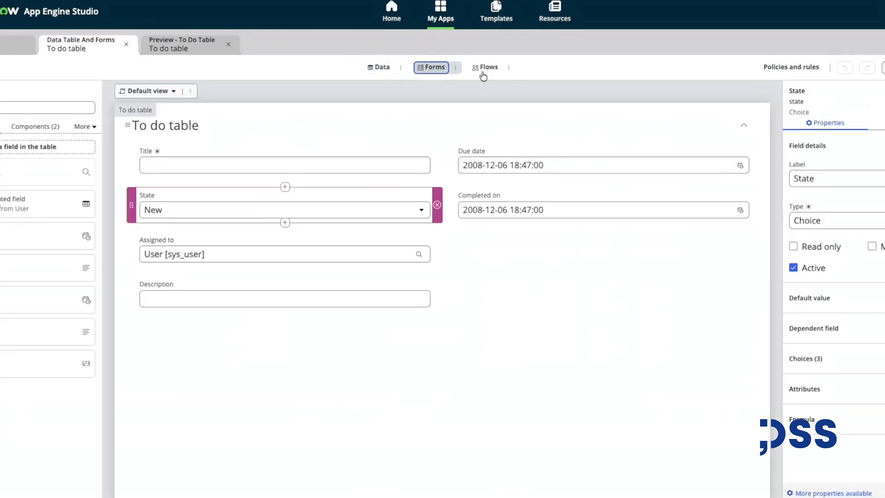
pyautogui.click(379, 67)
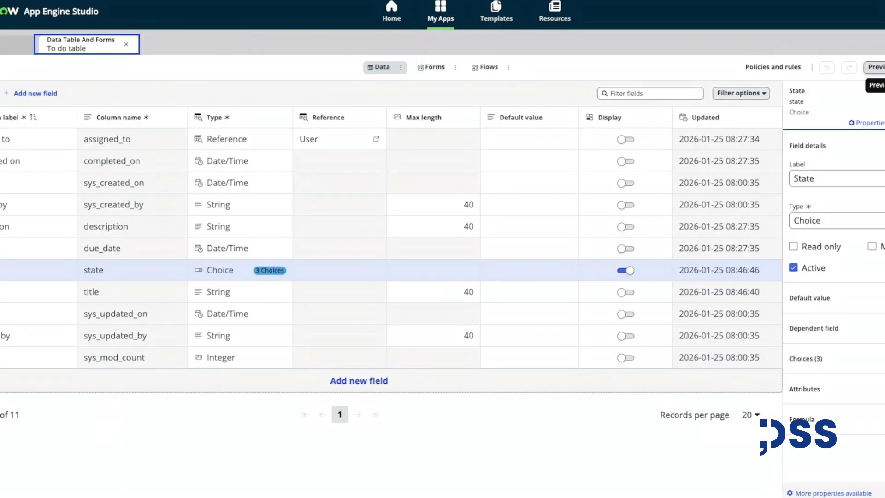
pyautogui.click(877, 67)
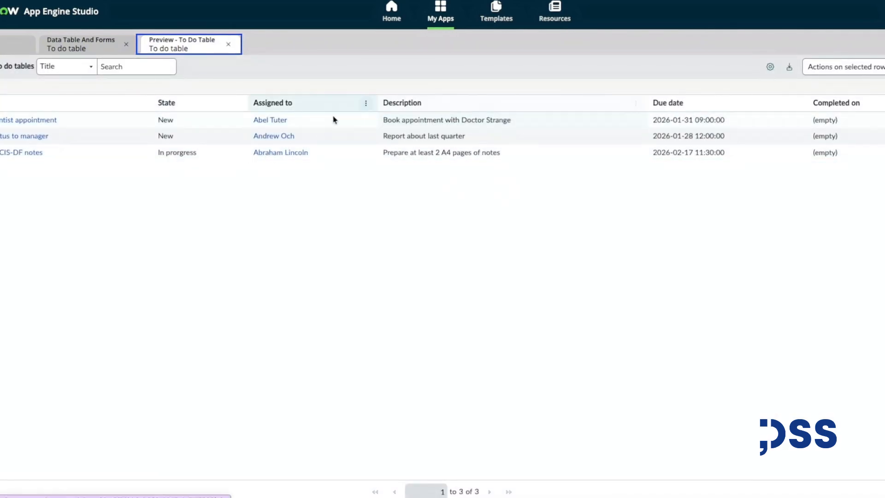
pyautogui.click(41, 121)
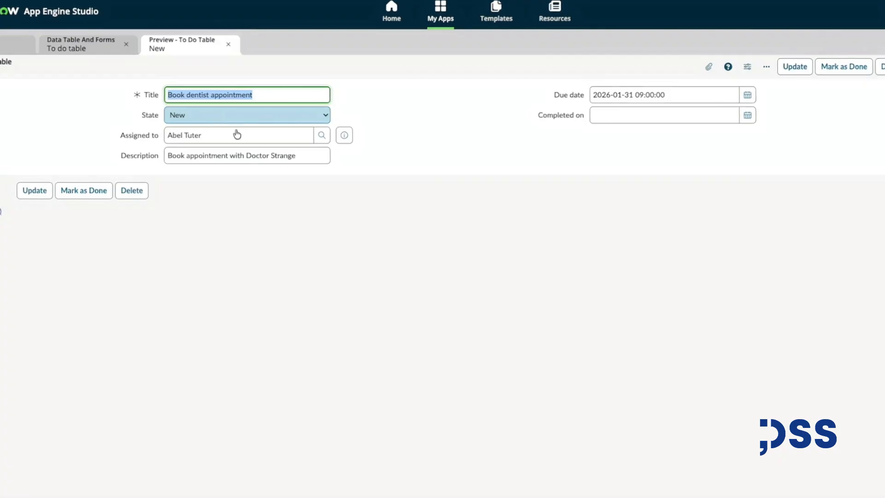
pyautogui.click(413, 142)
pyautogui.click(843, 67)
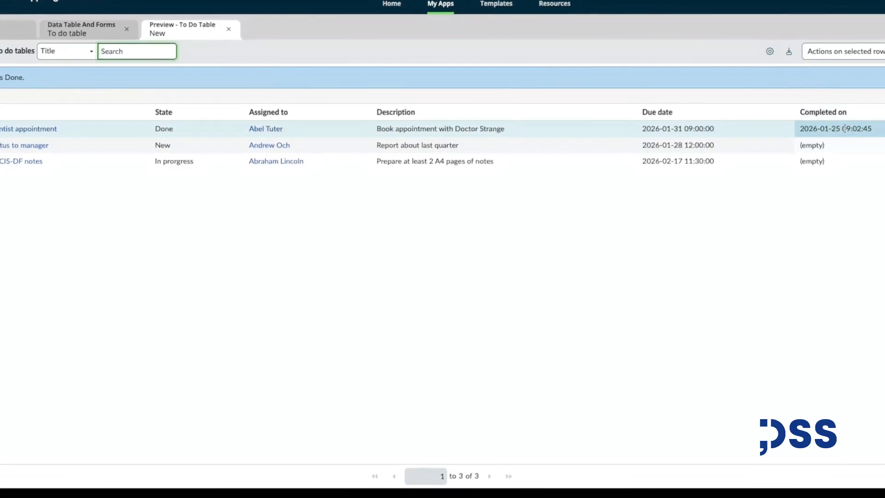
# Filter the navigator for application menus and start a new Application Menu record.
pyautogui.click(512, 233)
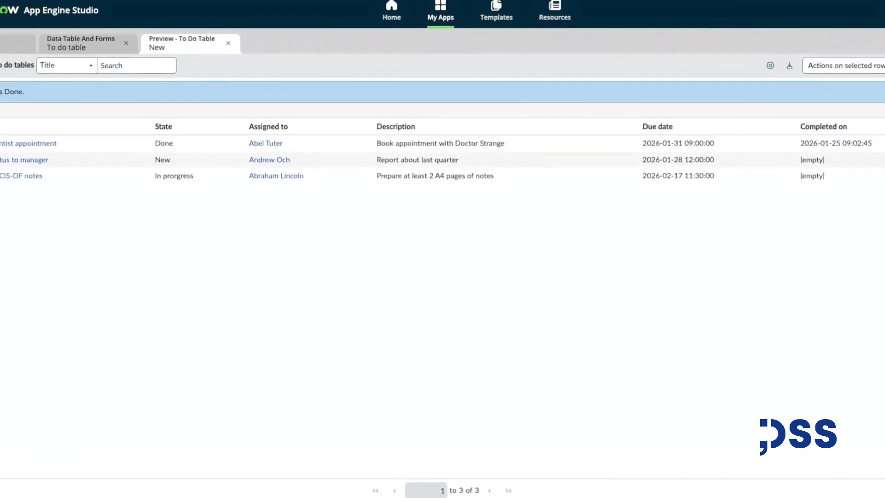
pyautogui.click(1, 58)
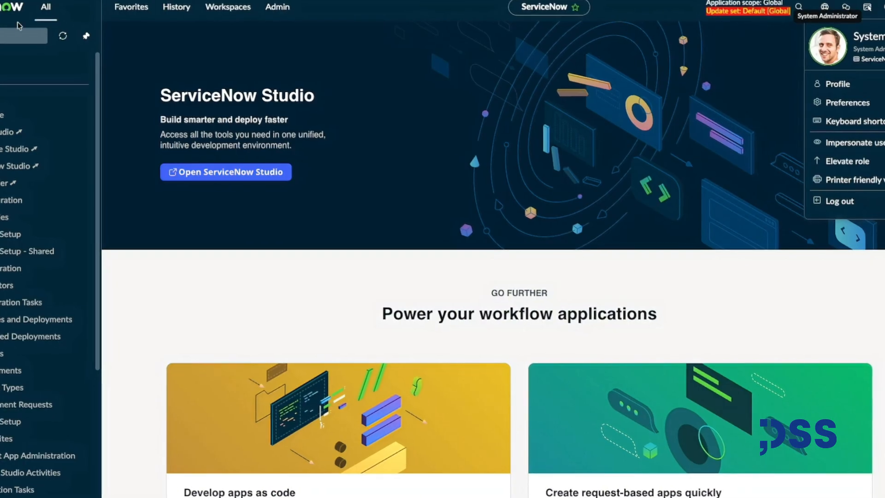
pyautogui.click(17, 33)
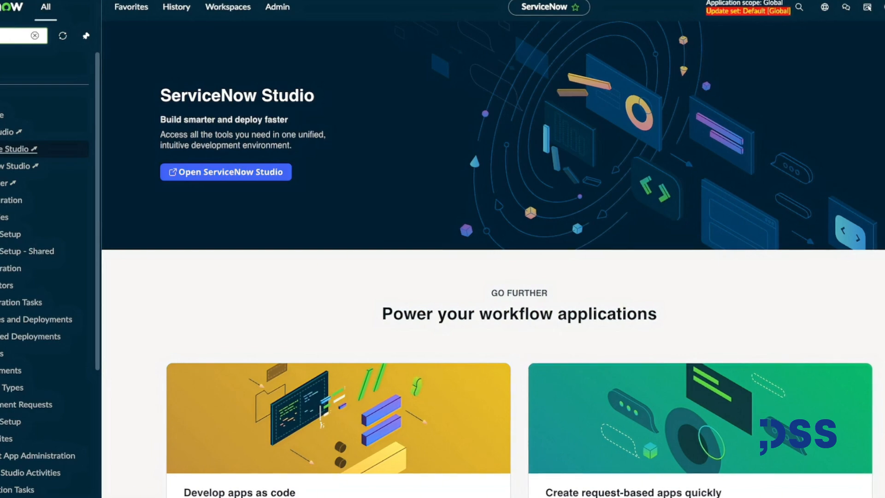
pyautogui.write('lication')
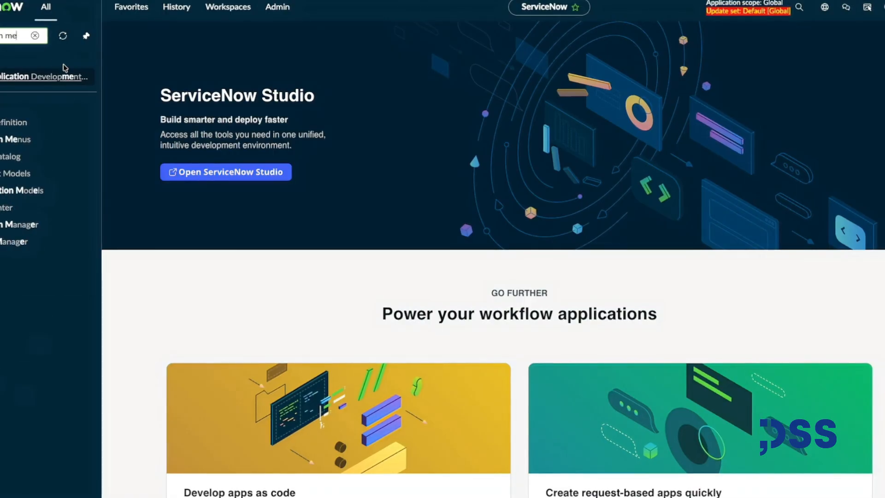
pyautogui.click(18, 139)
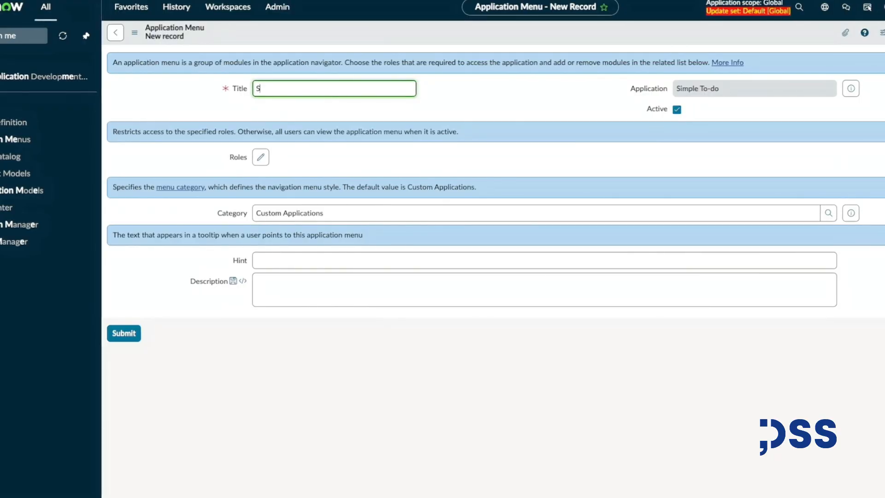
# Title the menu Simple To-Do, assign roles x_823556_simple_0.admin and x_823556_simple_0.user, and submit it.
pyautogui.write('imple To-Do')
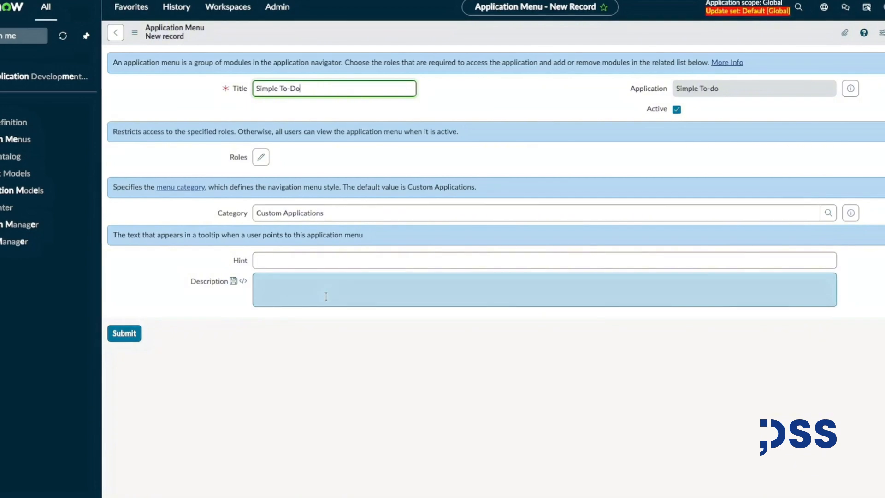
pyautogui.click(261, 158)
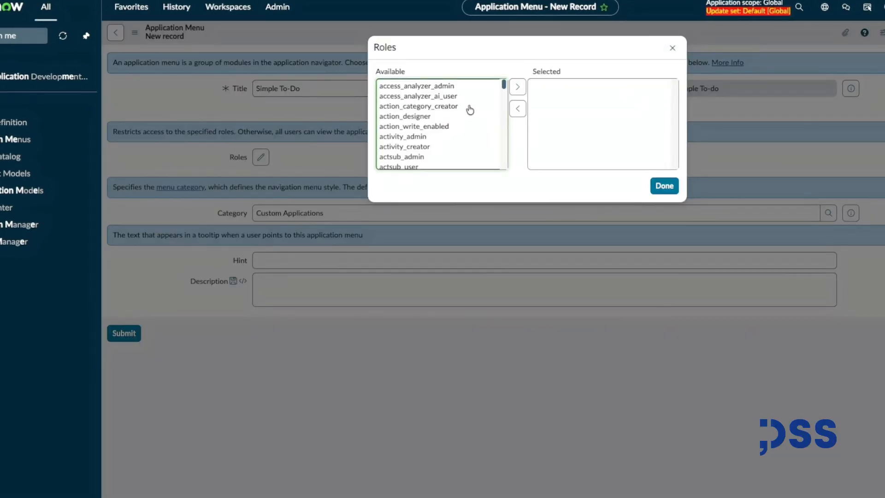
pyautogui.scroll(-3, 470, 110)
pyautogui.moveTo(503, 92); pyautogui.dragTo(493, 175)
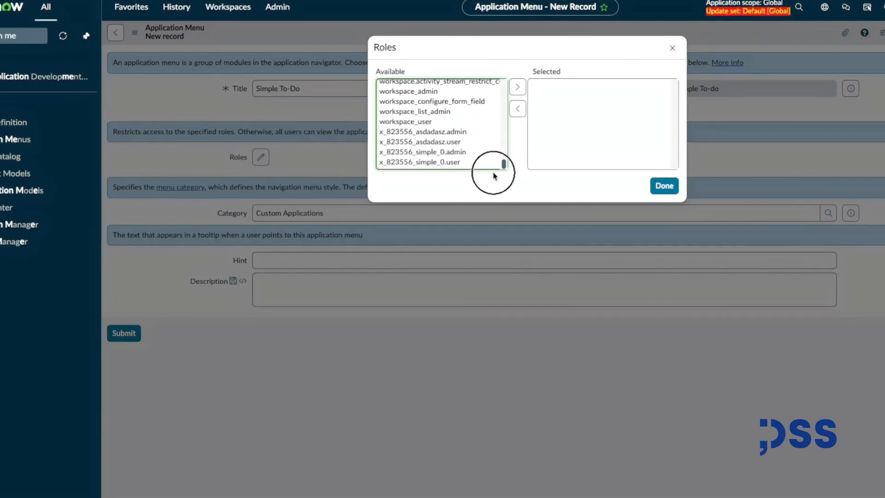
pyautogui.click(451, 155)
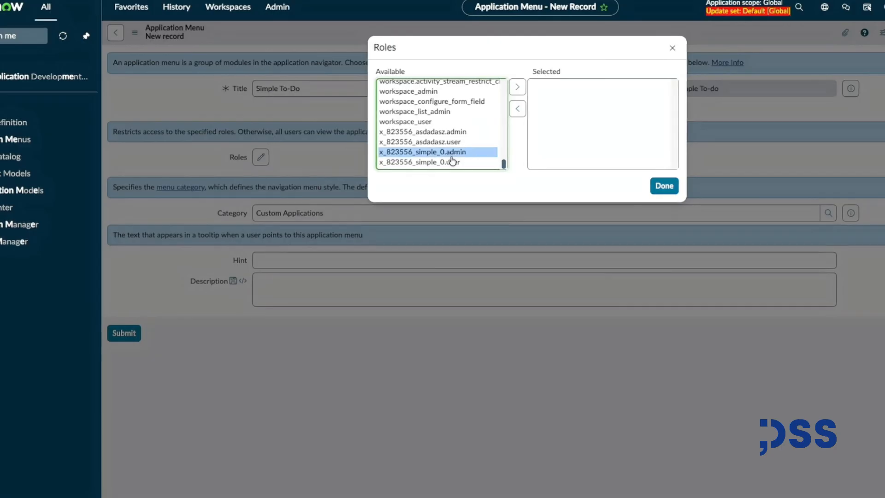
pyautogui.doubleClick(451, 155)
pyautogui.click(451, 165)
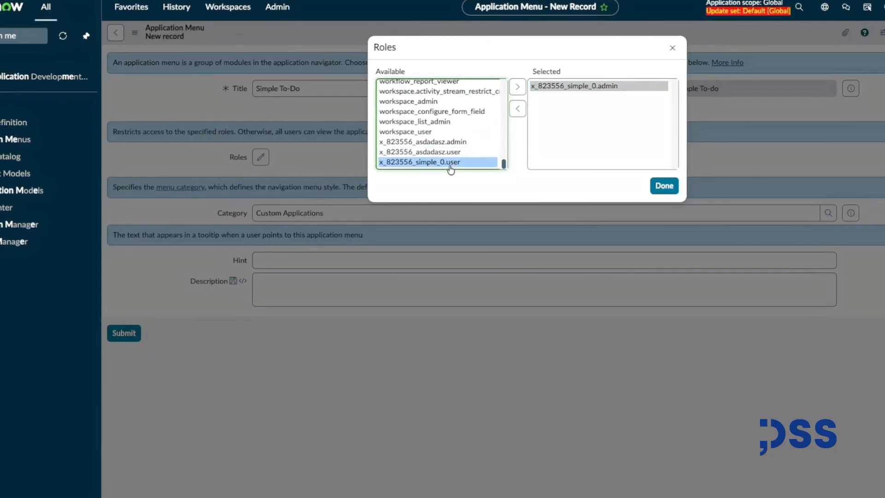
pyautogui.doubleClick(435, 163)
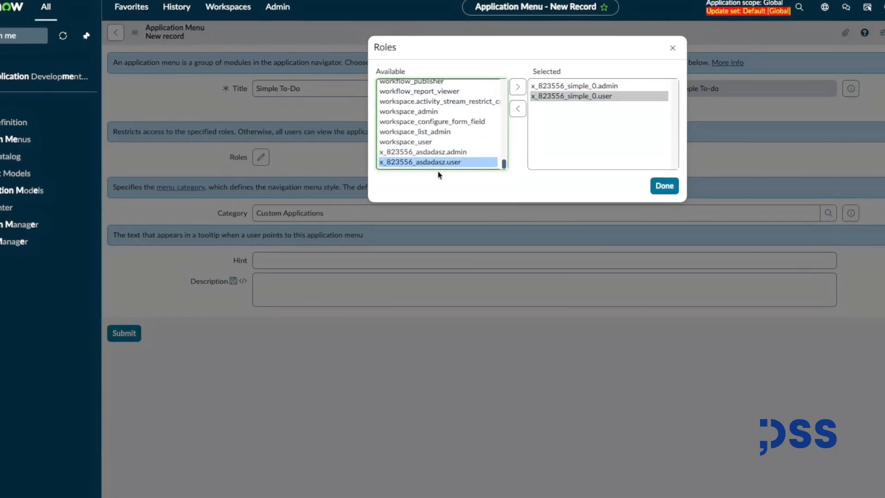
pyautogui.click(583, 143)
pyautogui.click(663, 187)
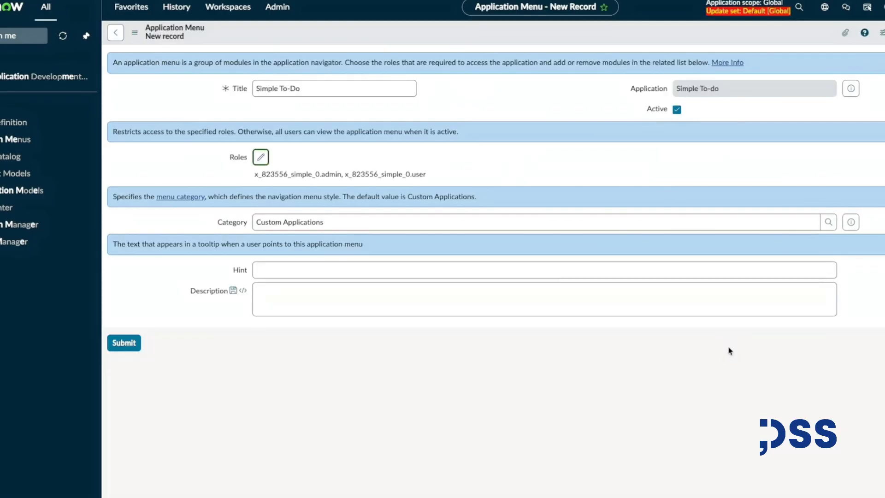
pyautogui.click(124, 343)
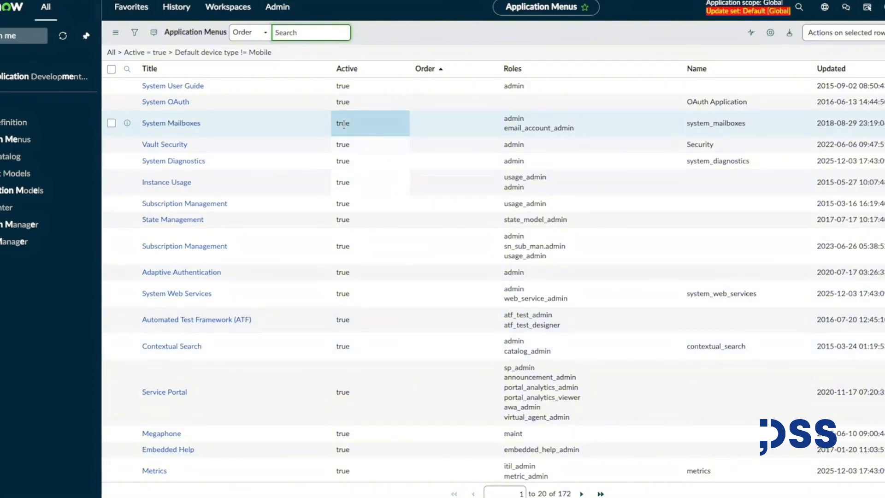
# Filter application menus by title containing simple and open the Simple To-Do menu.
pyautogui.scroll(-2, 322, 181)
pyautogui.scroll(2, 322, 181)
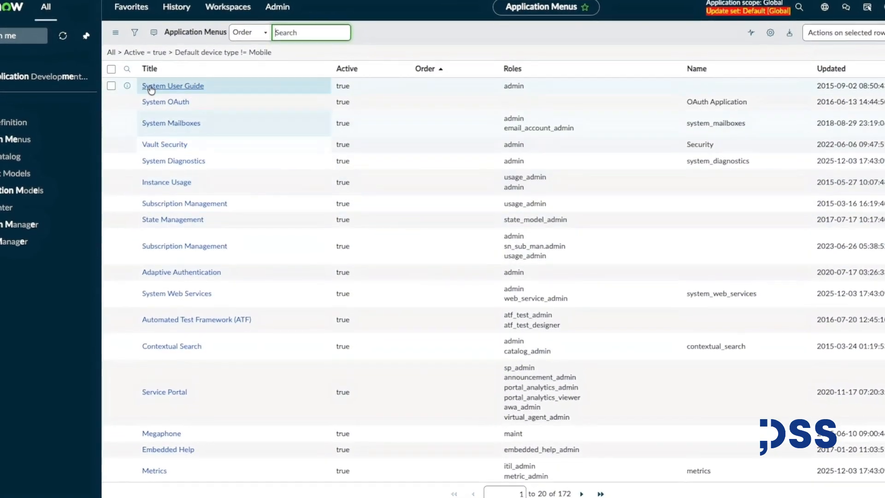
pyautogui.click(126, 69)
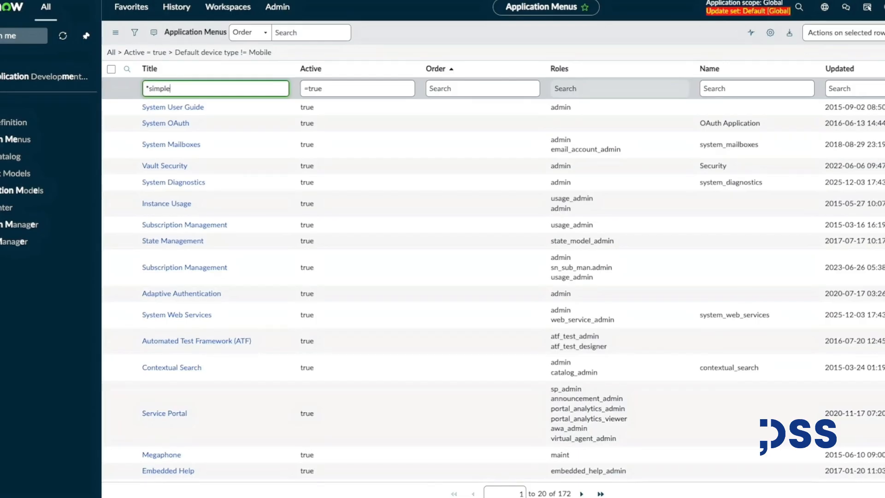
pyautogui.press('Return')
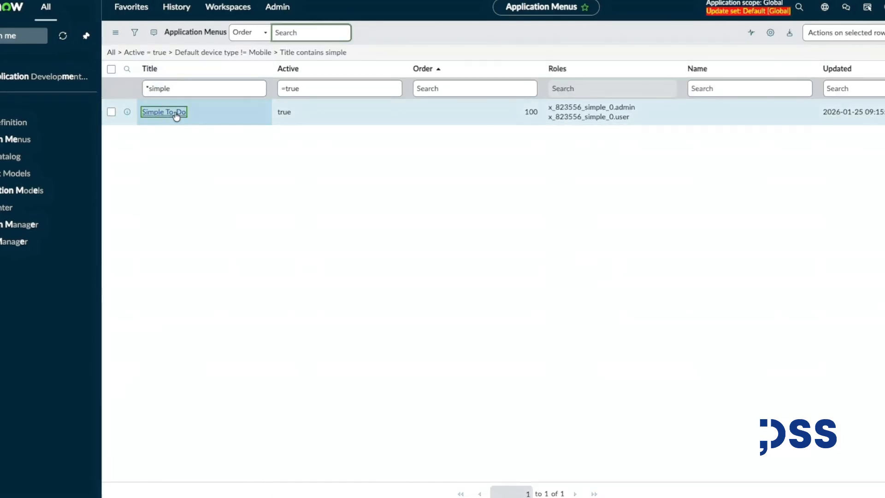
pyautogui.click(175, 114)
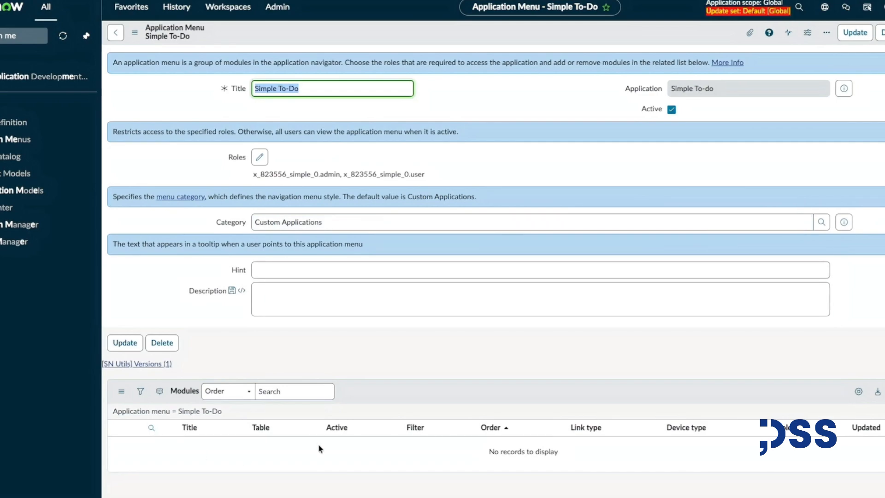
# Add a new module titled My Tasks with order 100 and hint List of tasks assigned to me.
pyautogui.click(884, 391)
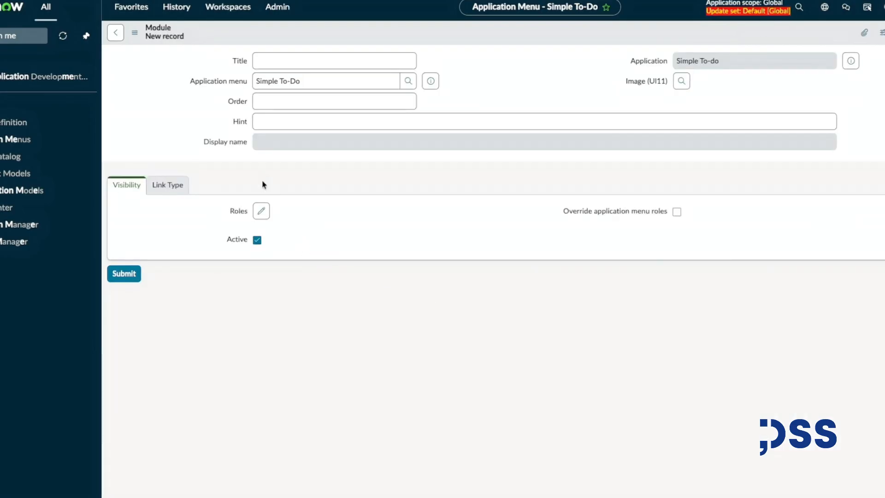
pyautogui.click(271, 61)
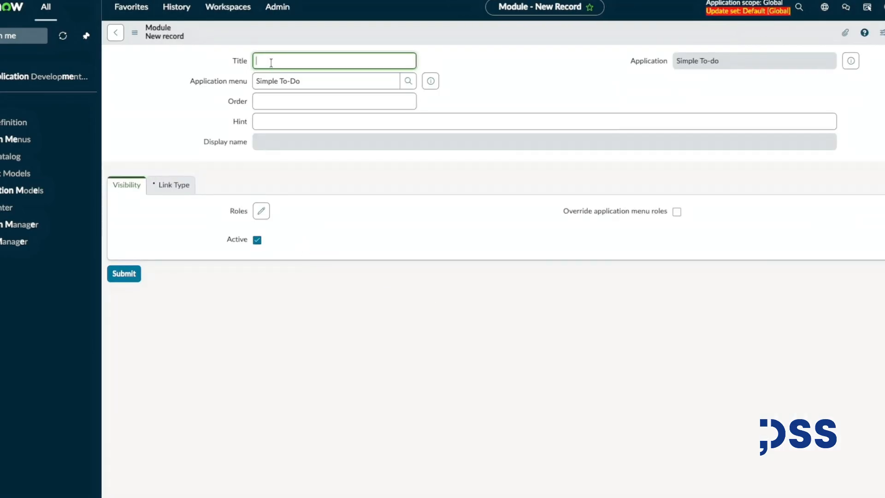
pyautogui.write('My Tasks')
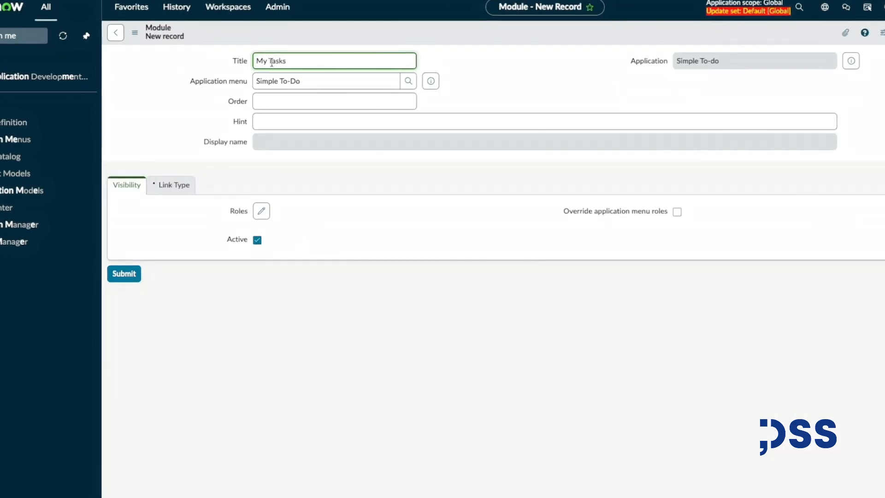
pyautogui.click(298, 106)
pyautogui.write('100')
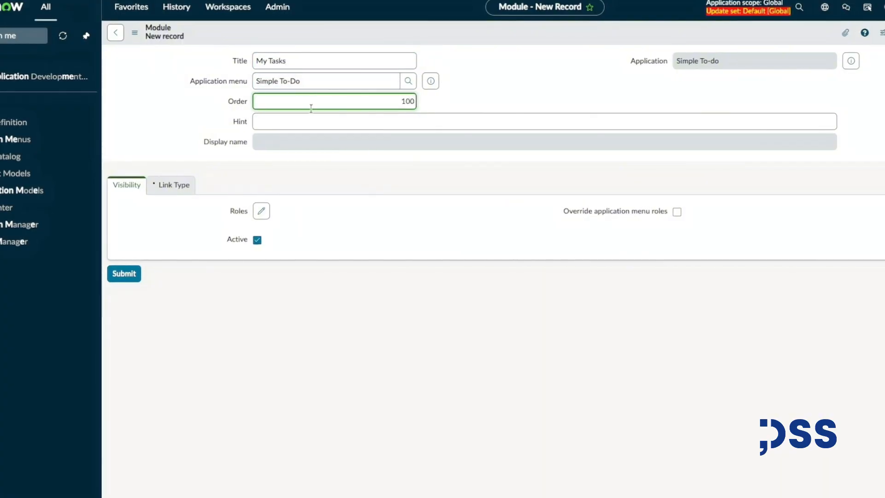
pyautogui.click(318, 121)
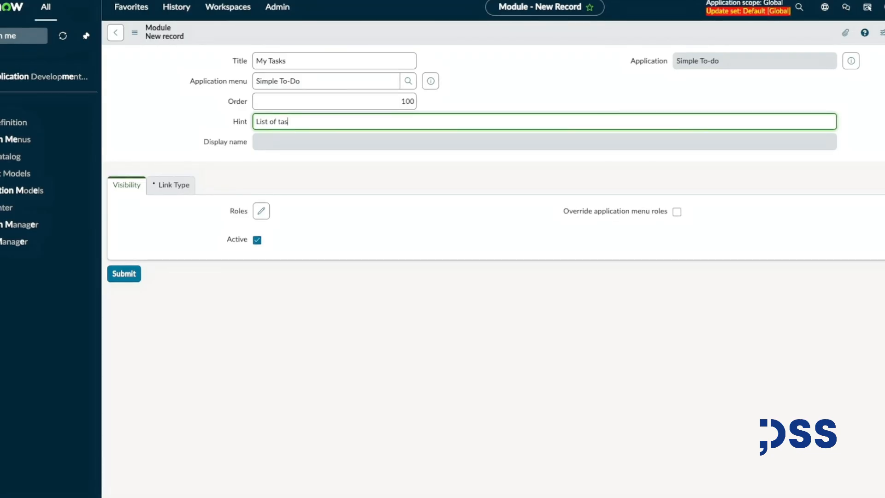
pyautogui.write('List of tasks assigned to me')
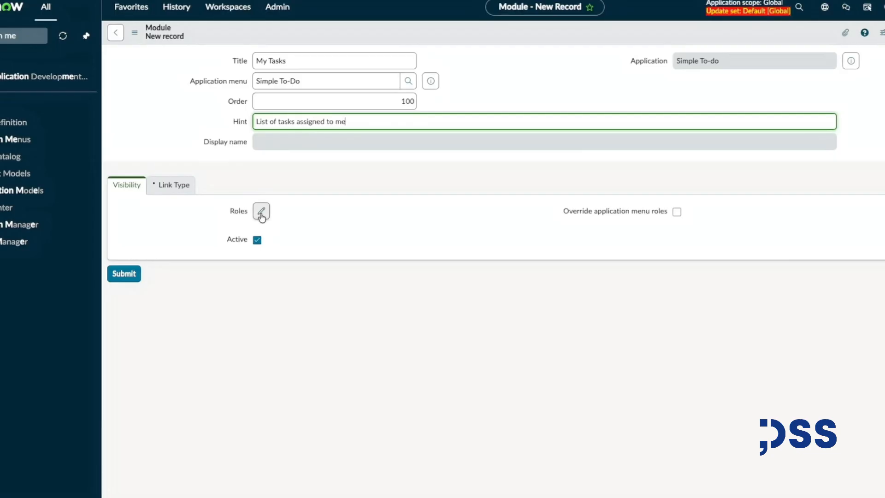
# Assign the roles x_823556_simple_0.user and x_823556_simple_0.admin to the My Tasks module.
pyautogui.click(261, 213)
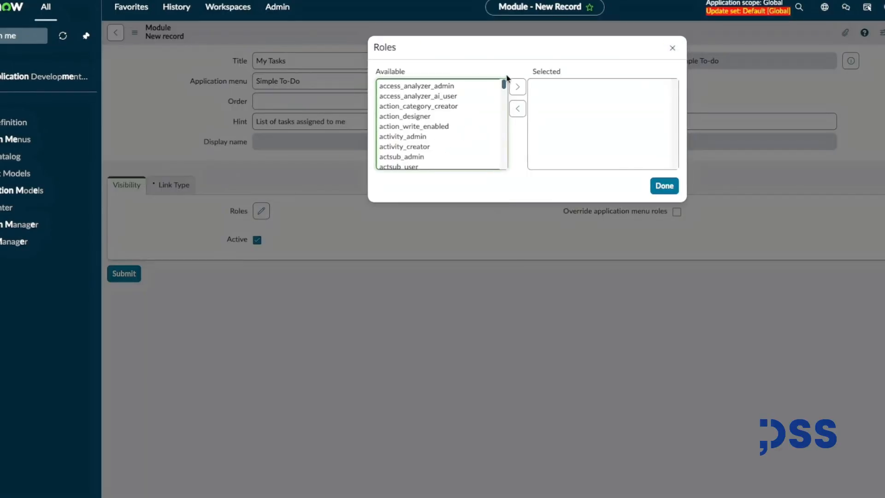
pyautogui.moveTo(503, 86); pyautogui.dragTo(455, 163)
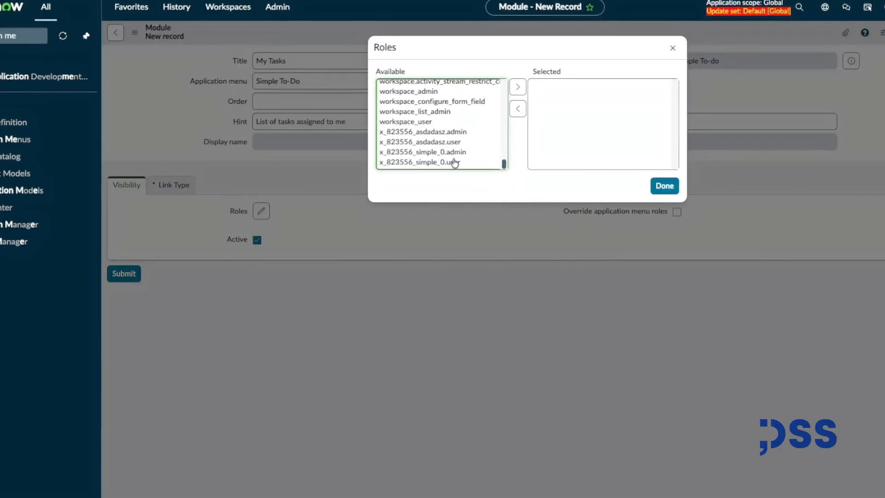
pyautogui.doubleClick(454, 162)
pyautogui.doubleClick(452, 162)
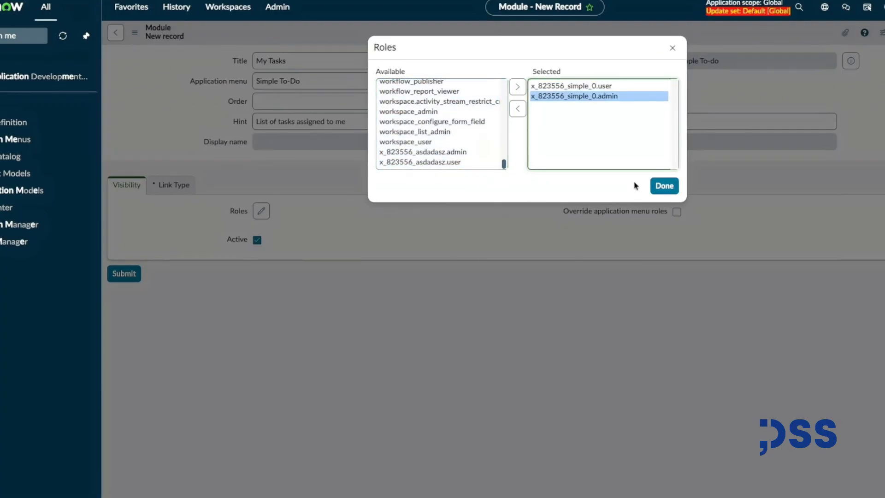
pyautogui.click(664, 186)
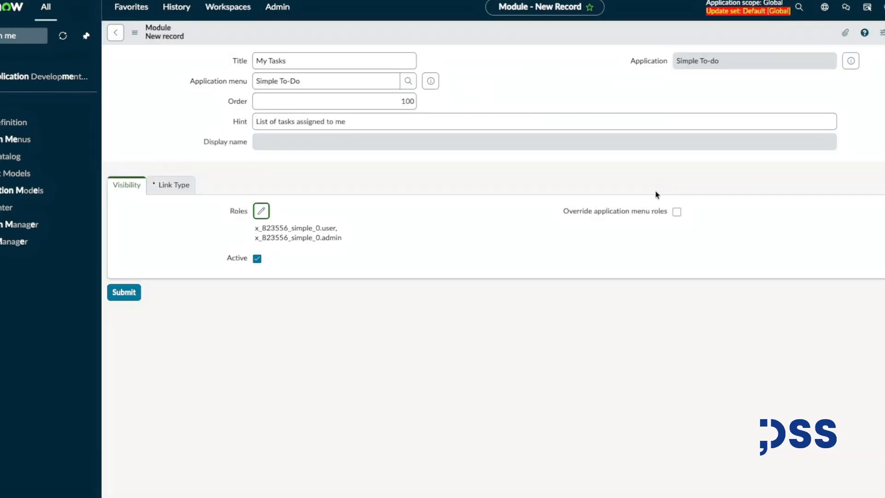
# Set the module's link table to To do table [x_823556_simple_0_to_do_table].
pyautogui.click(183, 184)
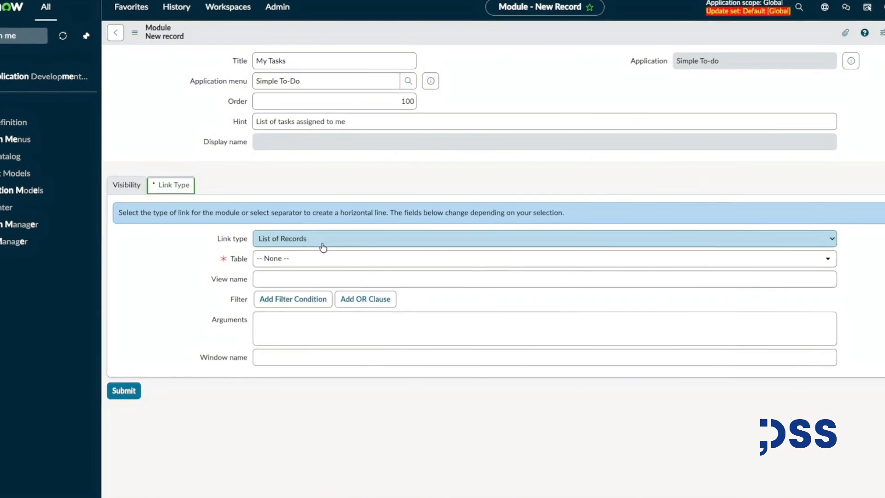
pyautogui.click(325, 258)
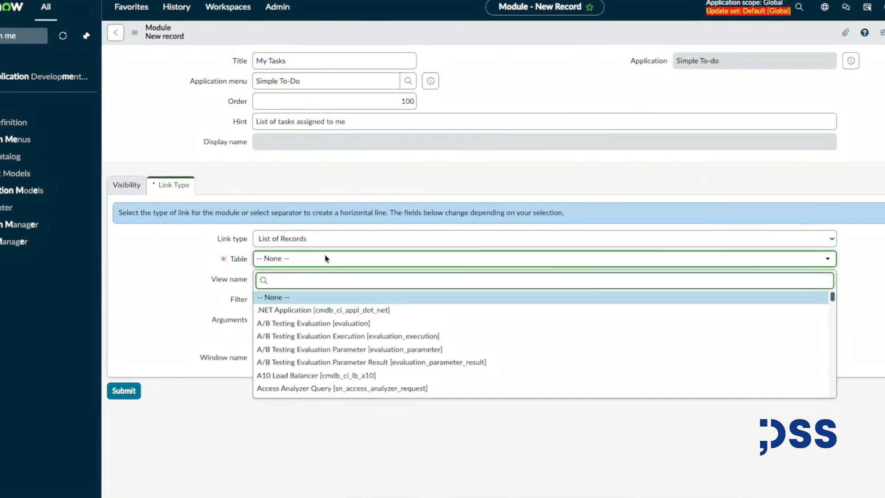
pyautogui.write('simple')
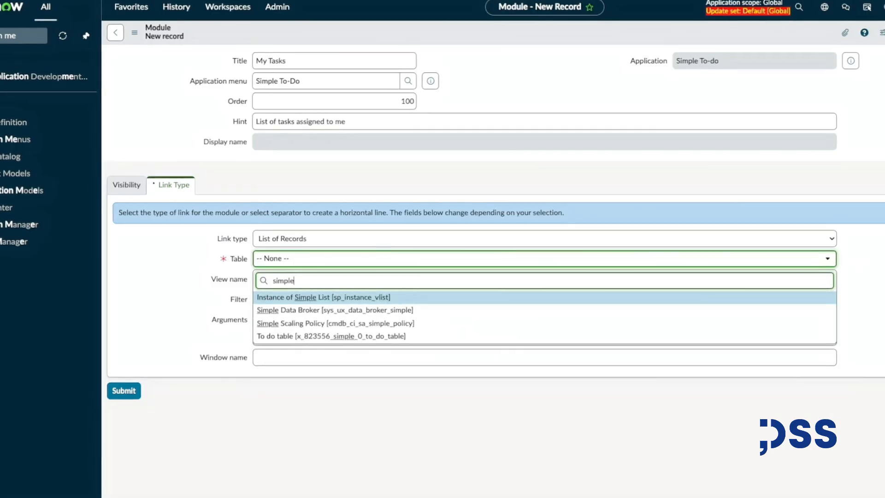
pyautogui.click(307, 336)
# Add a module filter condition where Assigned to is (dynamic) Me.
pyautogui.click(290, 299)
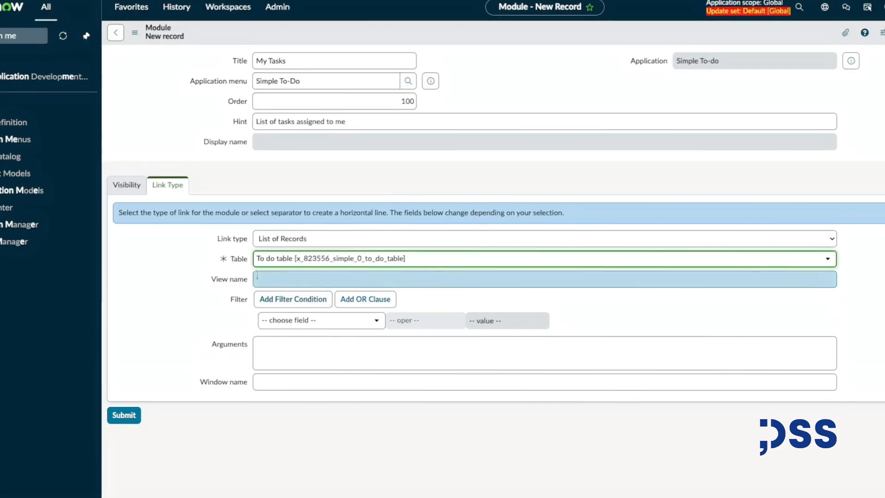
pyautogui.click(314, 320)
pyautogui.write('assi')
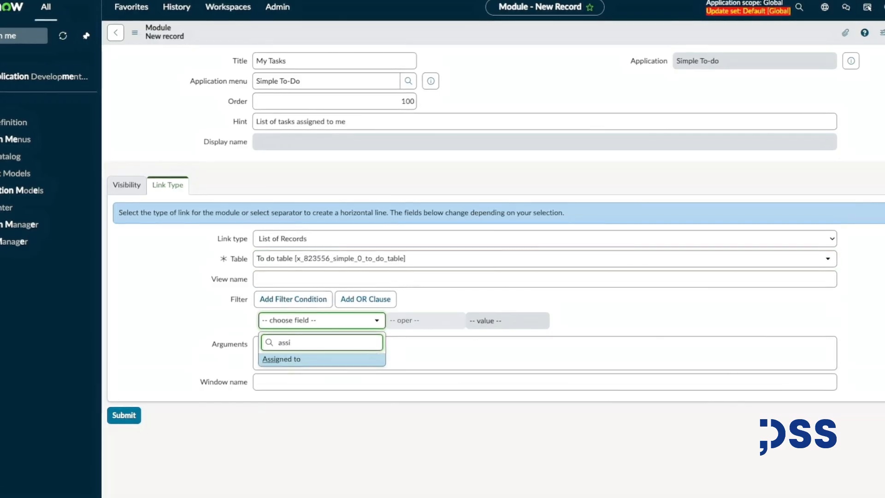
pyautogui.click(296, 358)
pyautogui.click(417, 321)
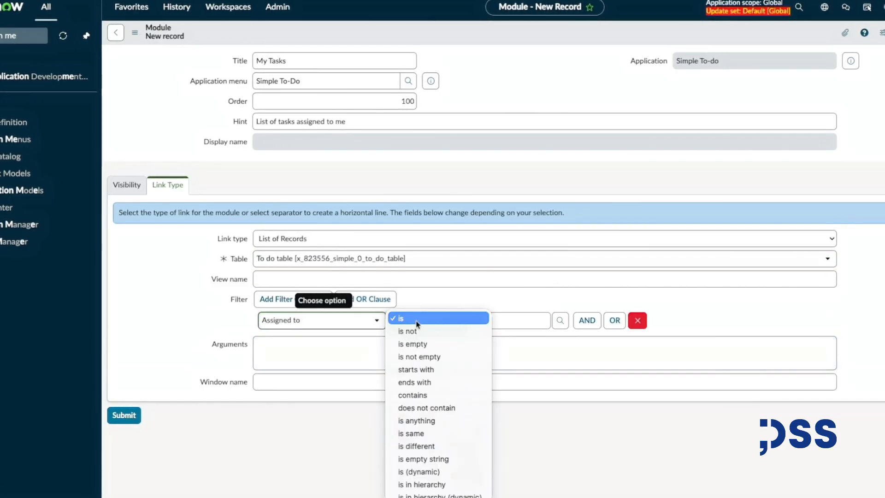
pyautogui.click(434, 473)
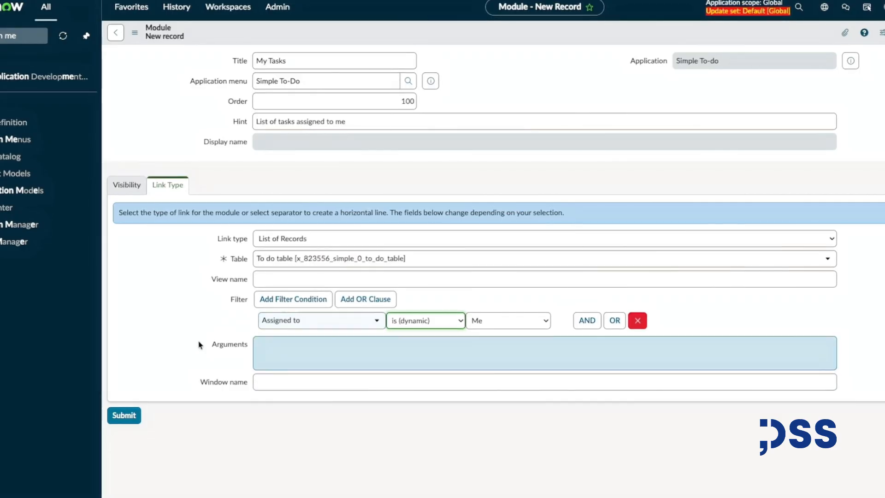
# Save the My Tasks module record.
pyautogui.rightClick(395, 34)
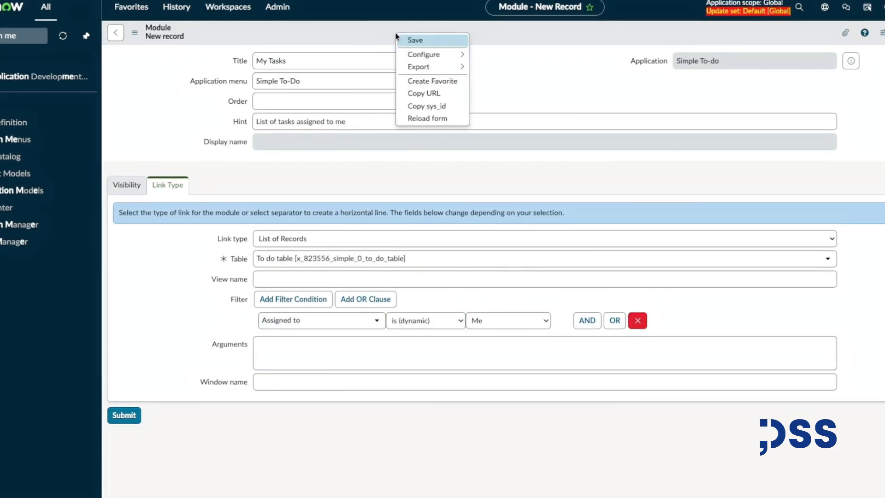
pyautogui.click(406, 41)
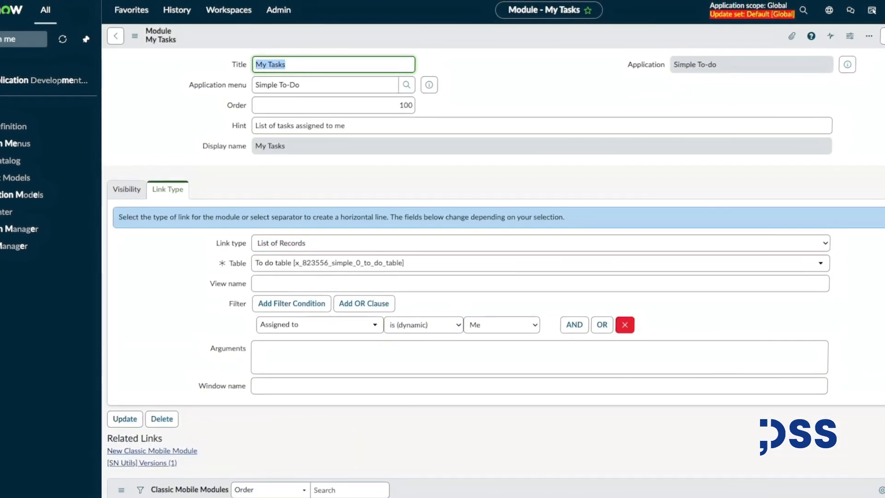
pyautogui.scroll(-2, 527, 201)
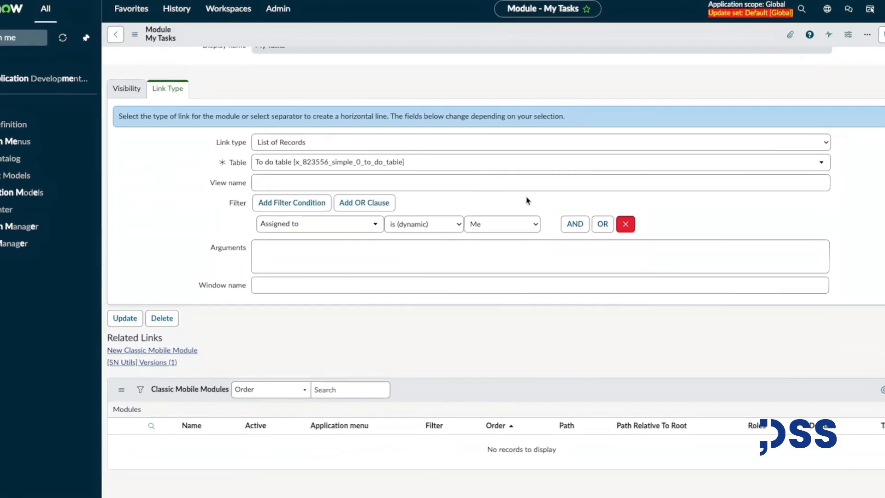
pyautogui.scroll(2, 528, 201)
# Return to the Simple To-Do menu and start a new module titled All Tasks with order 200.
pyautogui.click(135, 34)
pyautogui.click(124, 43)
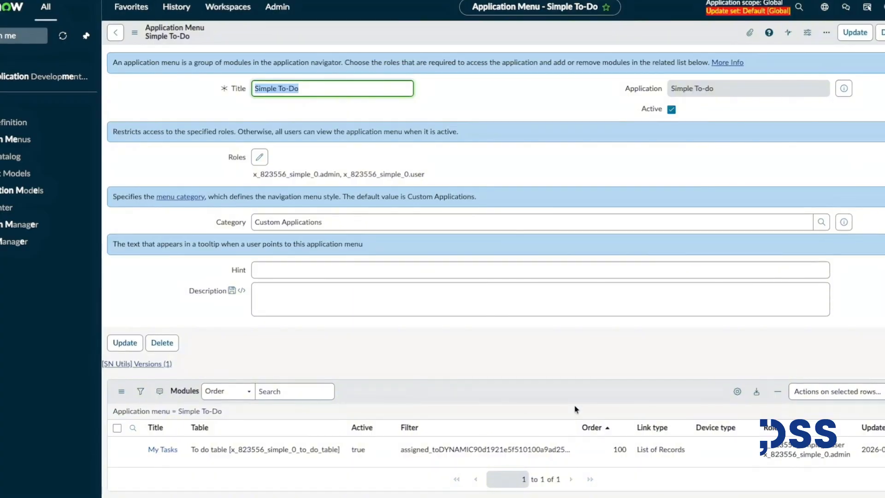
pyautogui.click(884, 392)
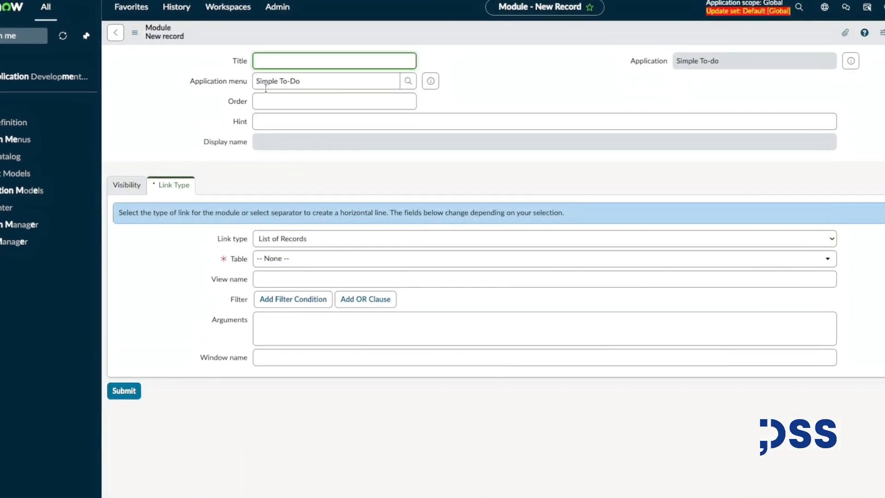
pyautogui.click(303, 98)
pyautogui.write('200')
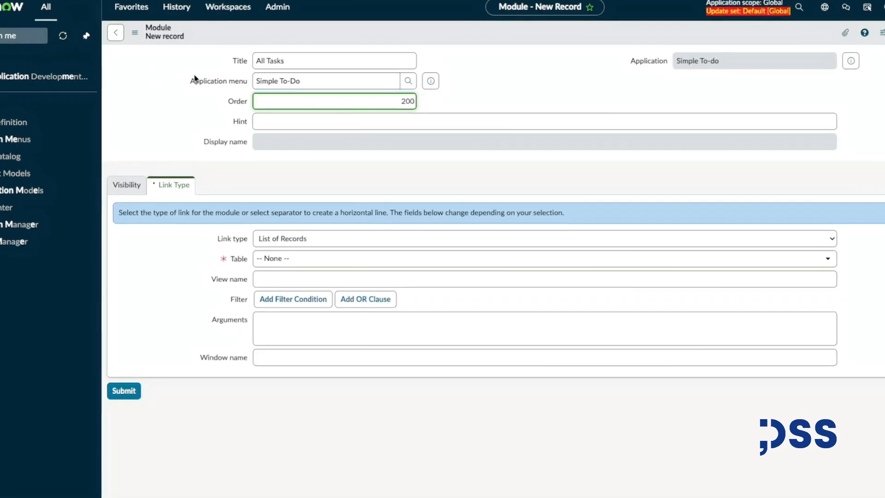
# Set the All Tasks module's table to To do table [x_823556_simple_0_to_do_table].
pyautogui.click(288, 259)
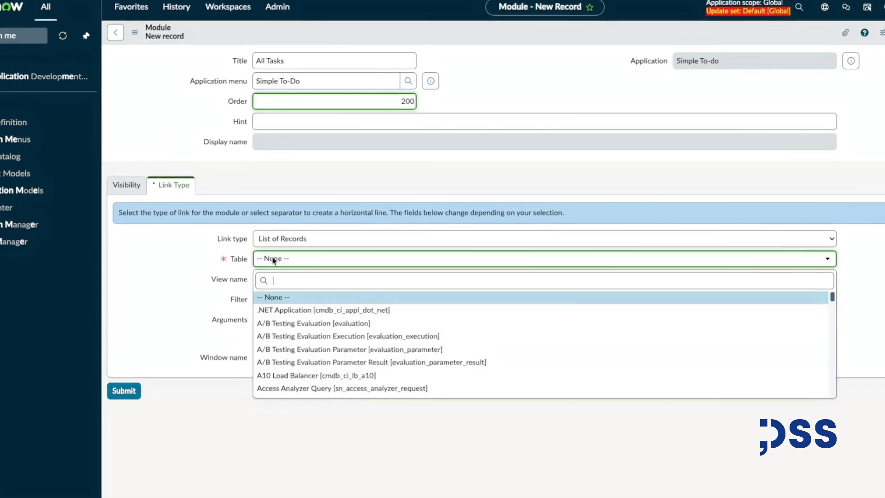
pyautogui.write('simple')
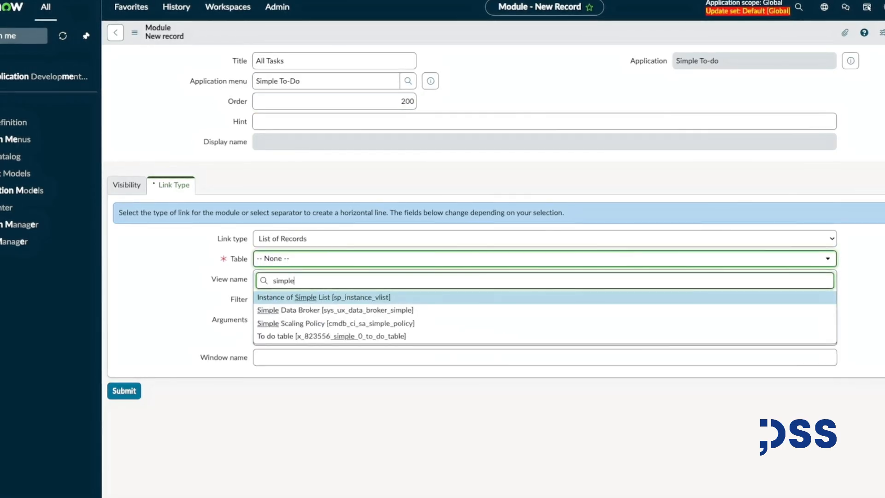
pyautogui.click(290, 335)
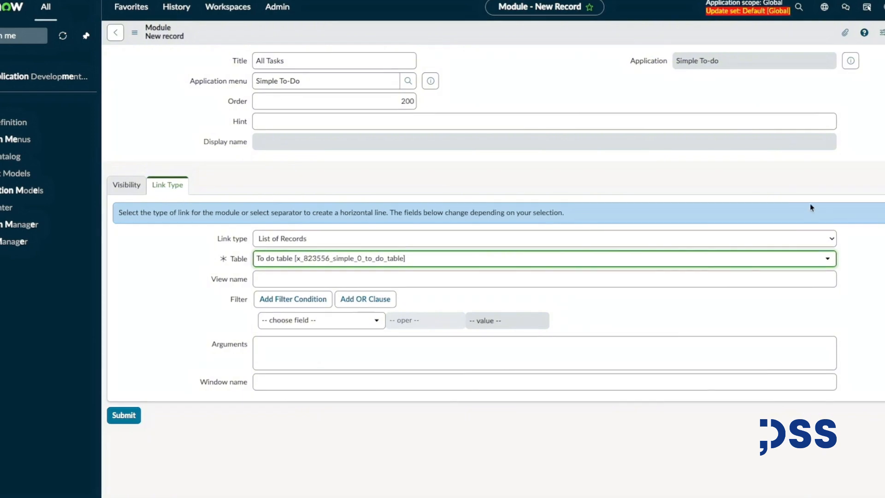
# Assign the role x_823556_simple_0.admin to the All Tasks module and submit it.
pyautogui.click(129, 185)
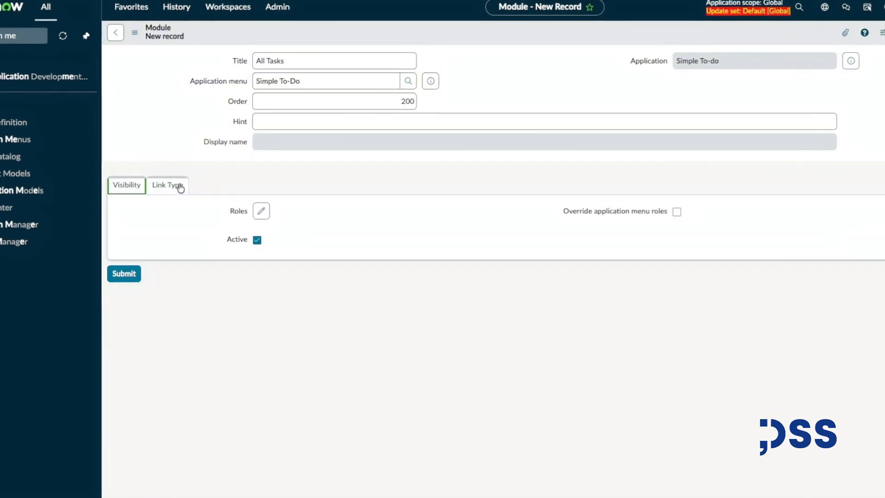
pyautogui.click(261, 212)
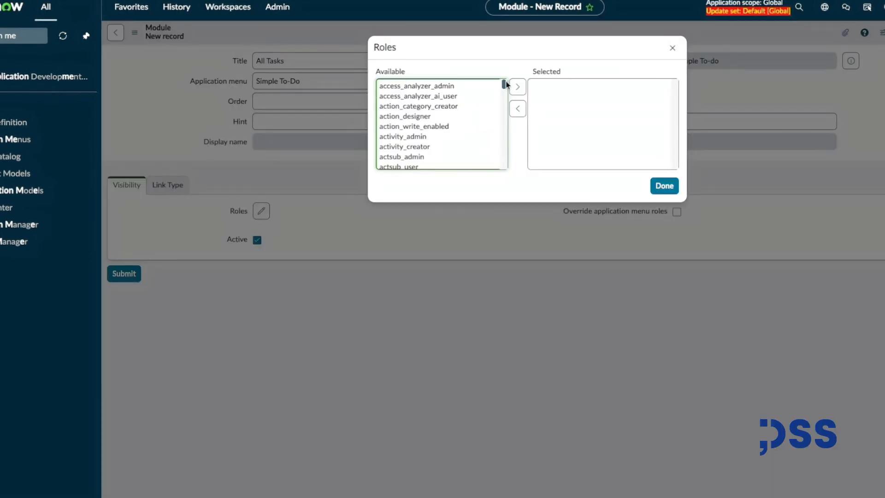
pyautogui.moveTo(503, 84); pyautogui.dragTo(458, 173)
pyautogui.doubleClick(450, 152)
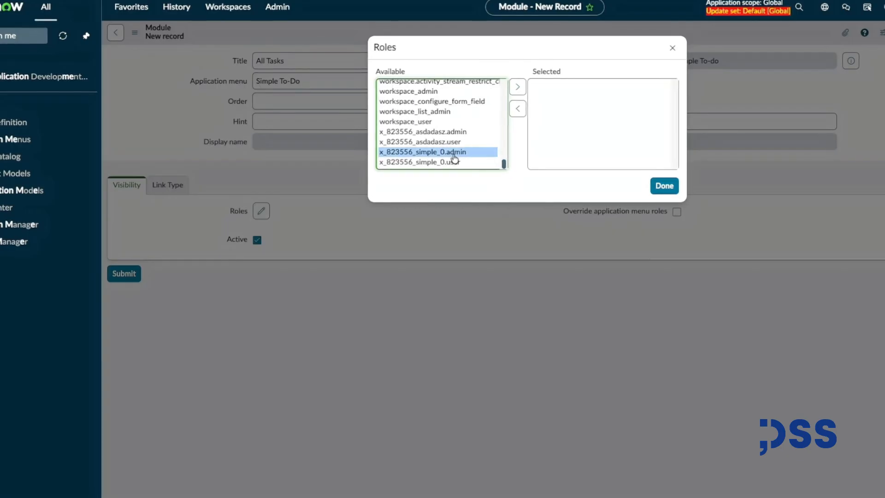
pyautogui.click(664, 185)
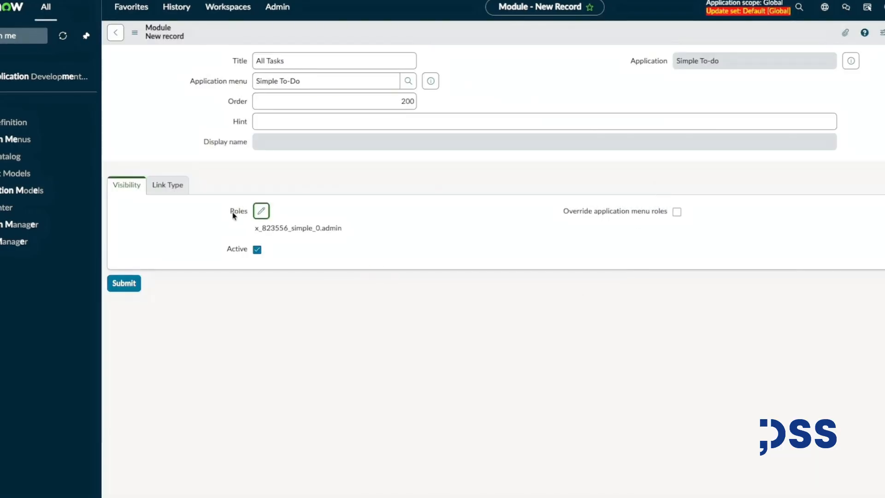
pyautogui.click(174, 184)
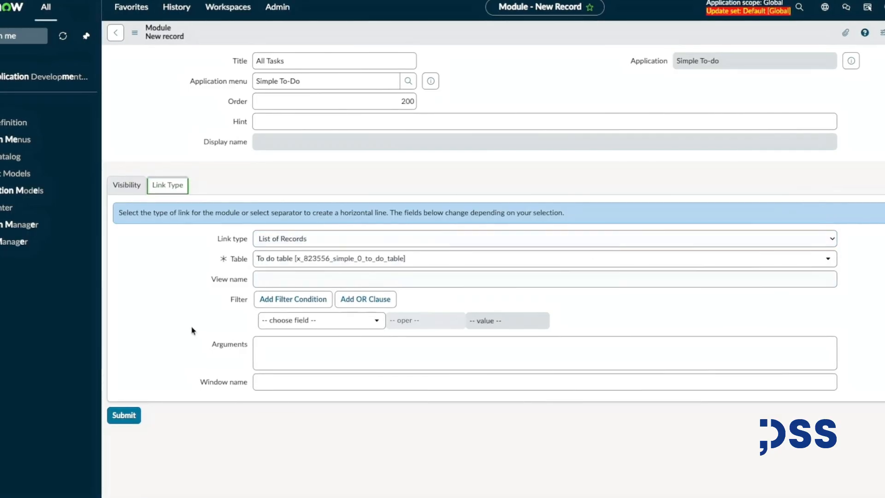
pyautogui.click(123, 415)
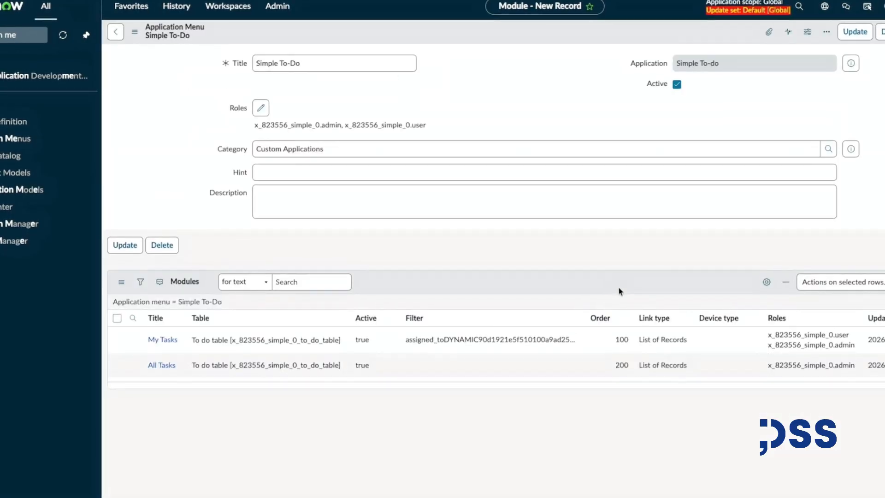
# Review the menu's modules and open the Simple To-Do application's list from the navigator.
pyautogui.scroll(-2, 522, 244)
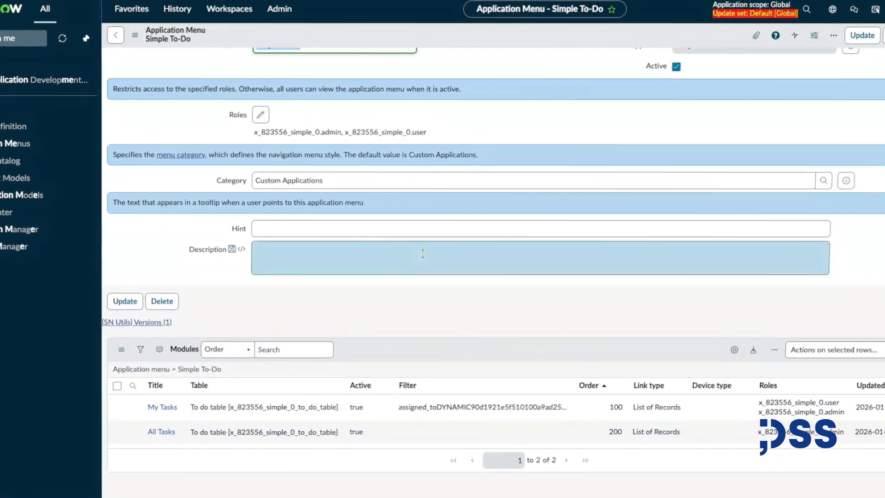
pyautogui.scroll(2, 424, 246)
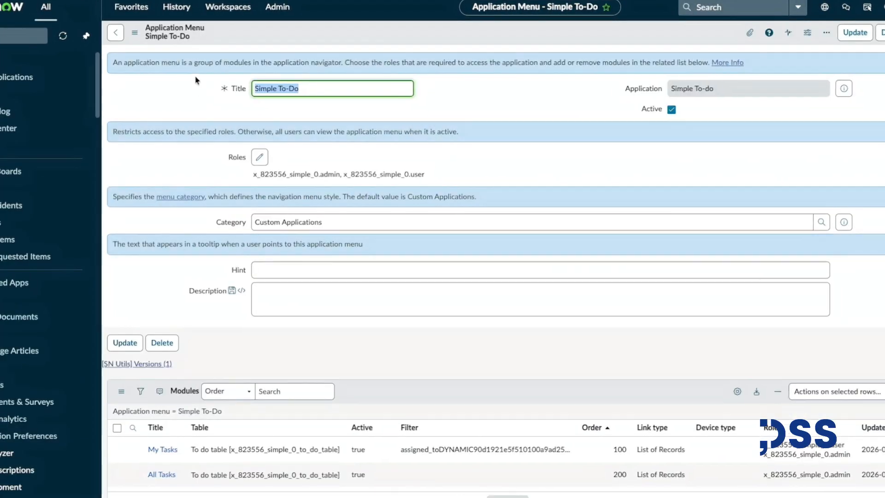
pyautogui.click(1, 37)
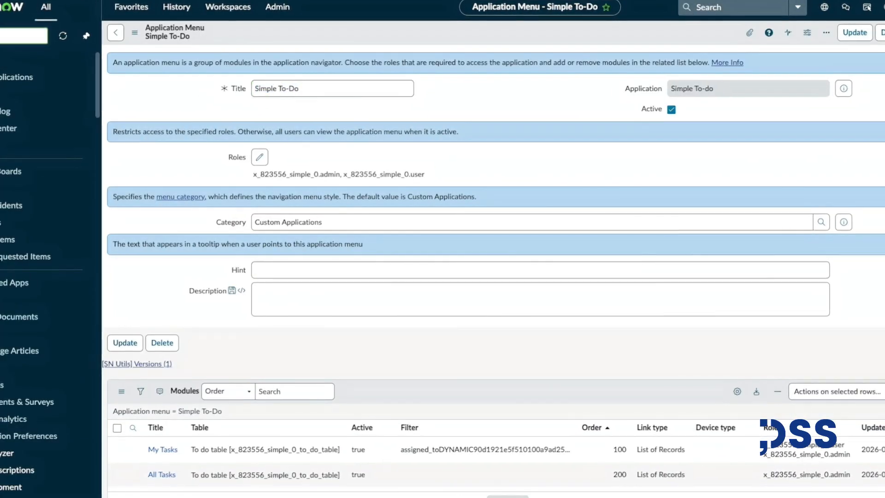
pyautogui.write('simple')
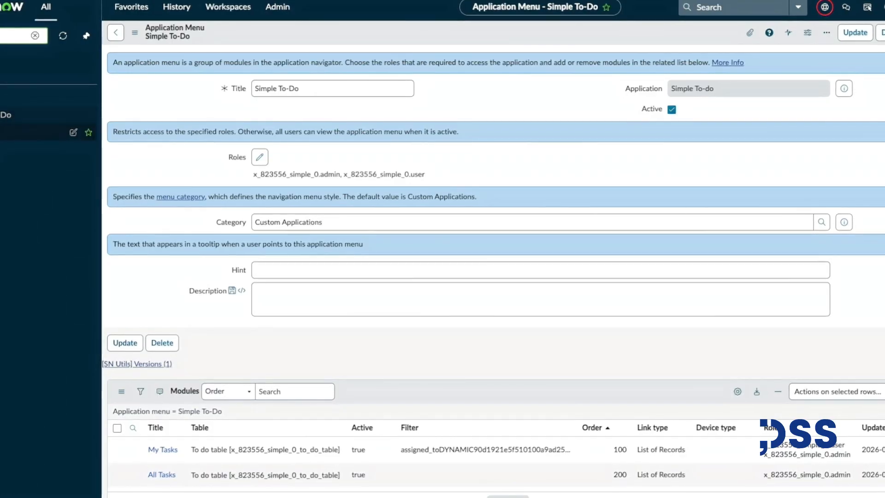
pyautogui.click(28, 149)
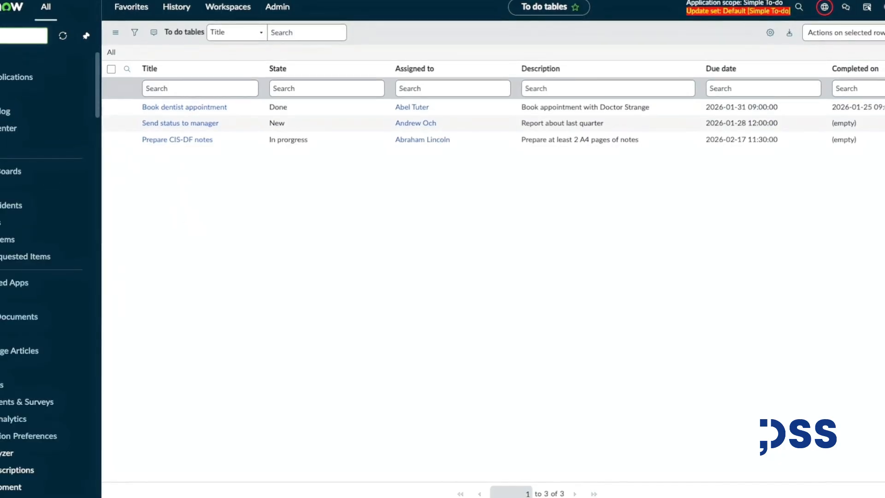
# Open the Groups list from the application navigator.
pyautogui.write('simple')
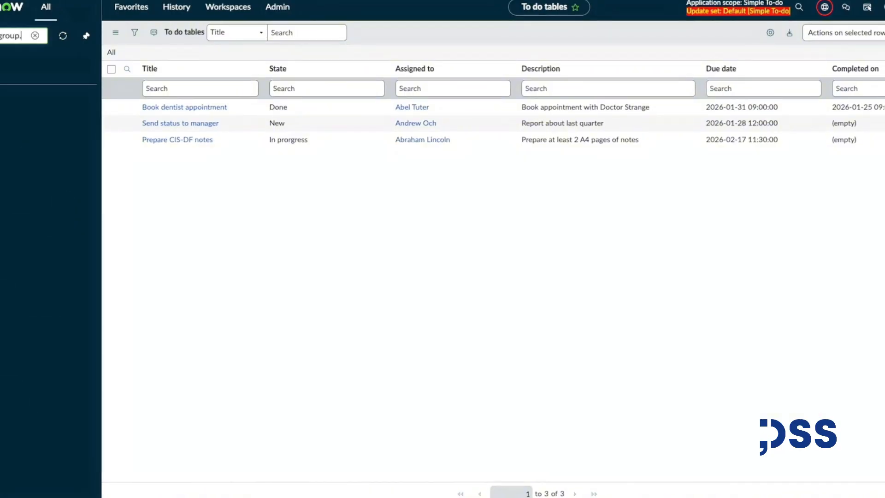
pyautogui.write('t')
pyautogui.press('Return')
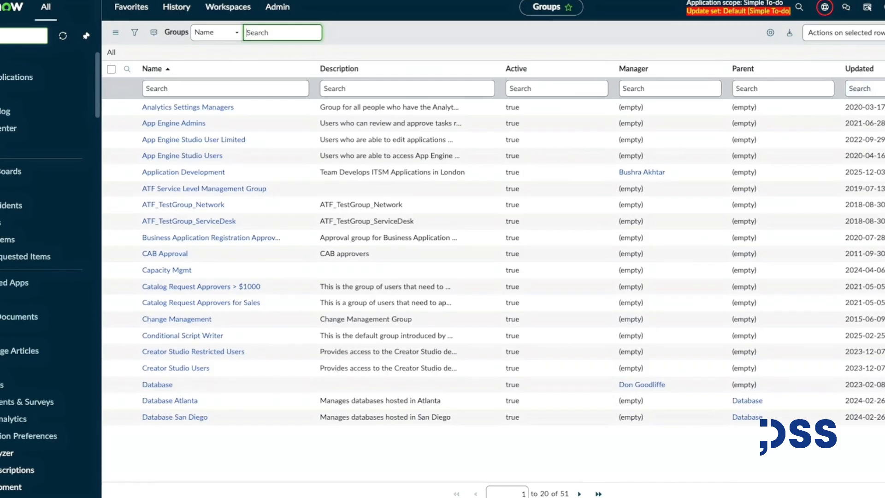
# Create a new group named Simple To do app users and submit it.
pyautogui.click(884, 33)
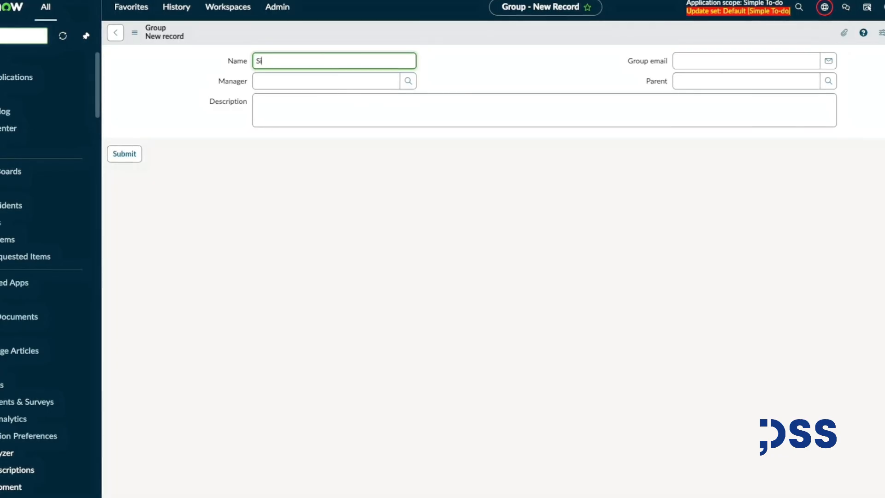
pyautogui.write('Simple To do app users')
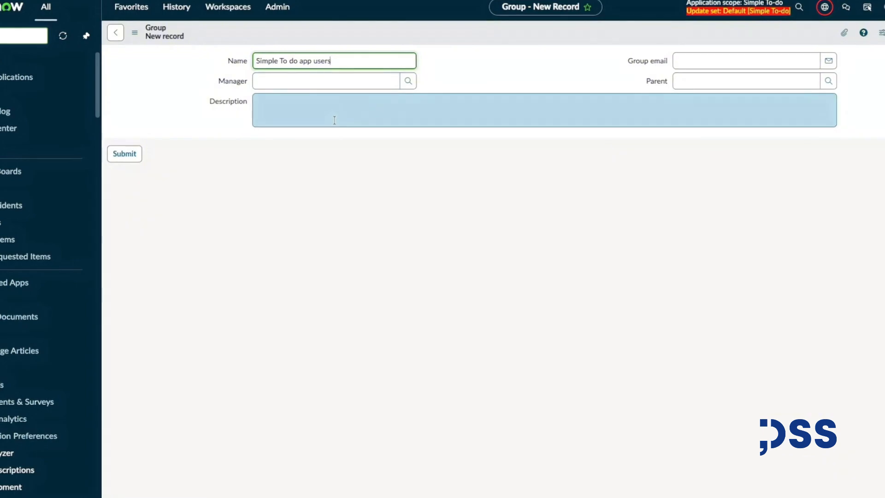
pyautogui.click(131, 155)
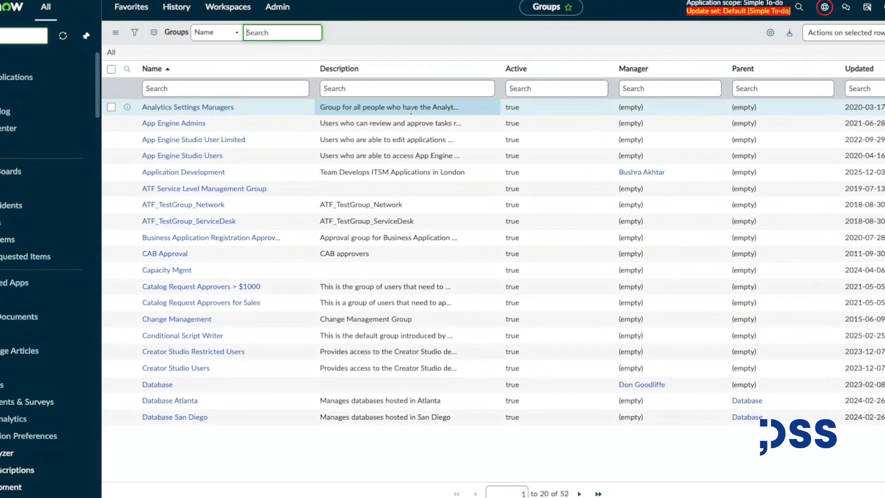
# Filter the groups list by names containing simple and open the Simple To do app users group.
pyautogui.click(174, 86)
pyautogui.write('*')
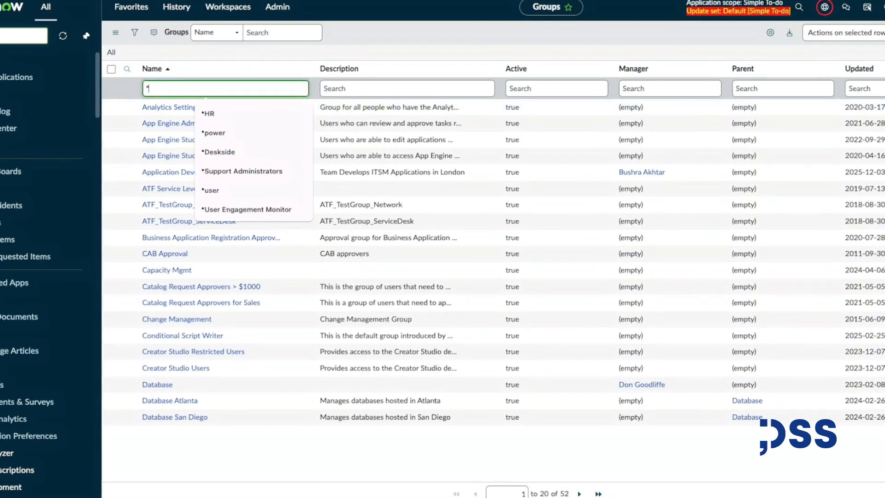
pyautogui.write('simple')
pyautogui.press('Return')
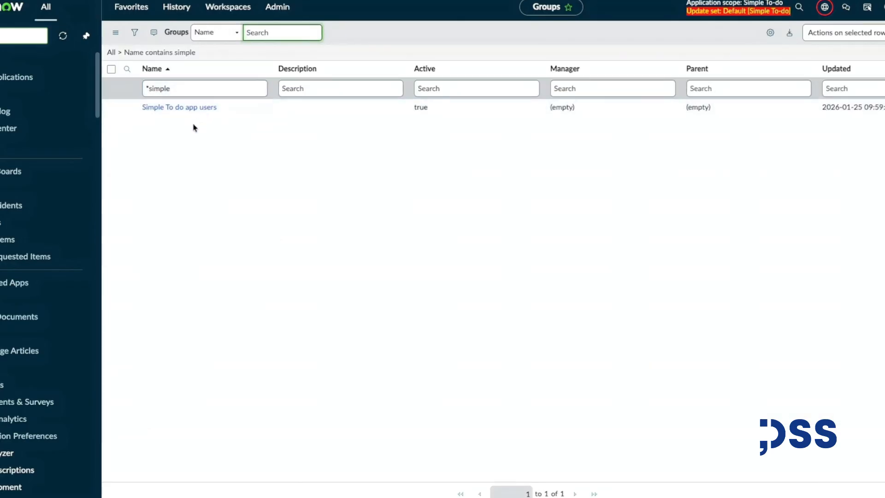
pyautogui.click(200, 113)
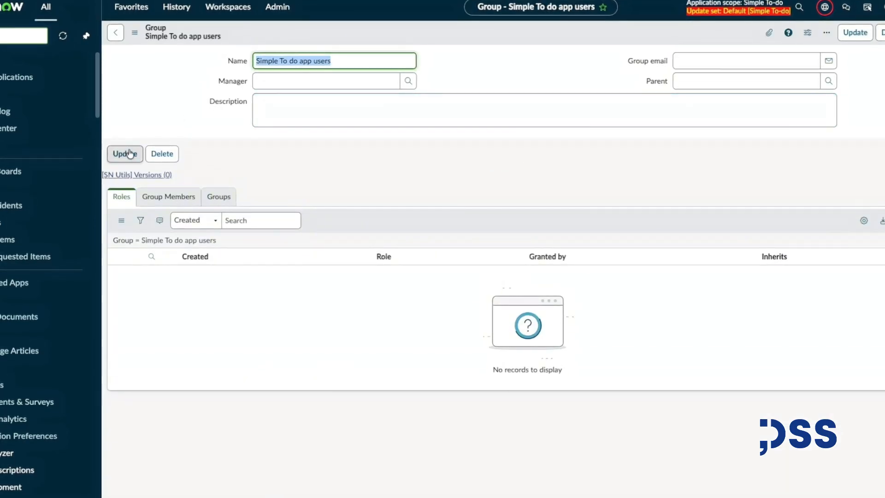
# Grant the x_823556_simple_0.user role to the group and save.
pyautogui.click(883, 220)
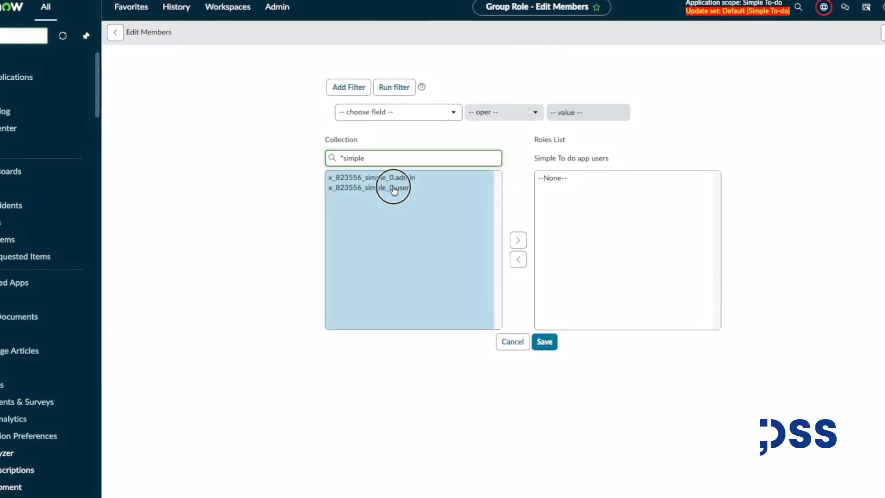
pyautogui.click(394, 188)
pyautogui.doubleClick(401, 194)
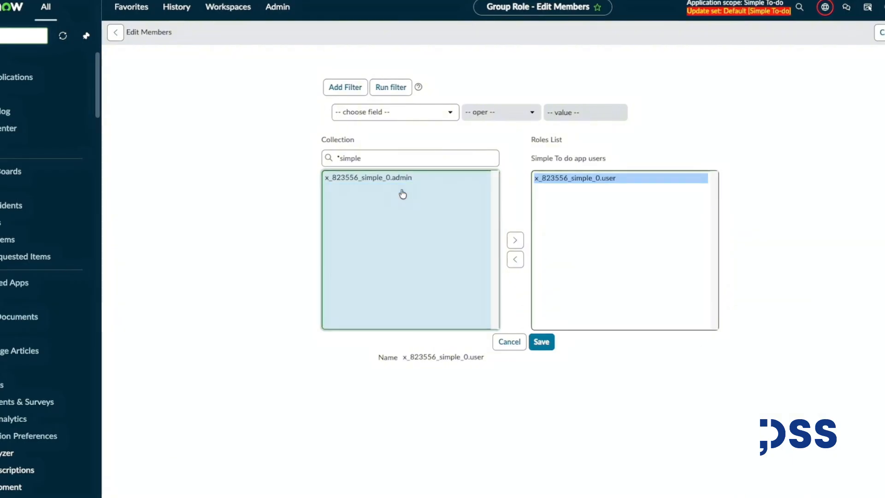
pyautogui.click(541, 341)
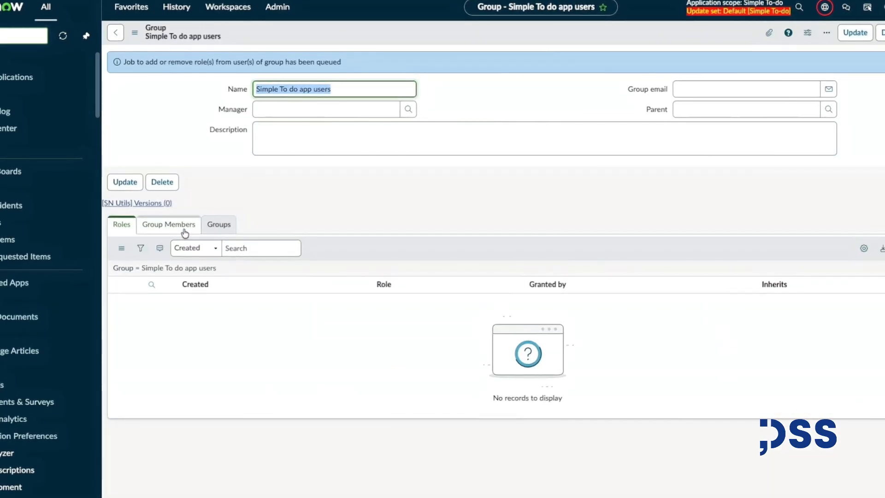
# Reload the group form and add three users from the collection as group members, then save.
pyautogui.rightClick(257, 33)
pyautogui.click(293, 194)
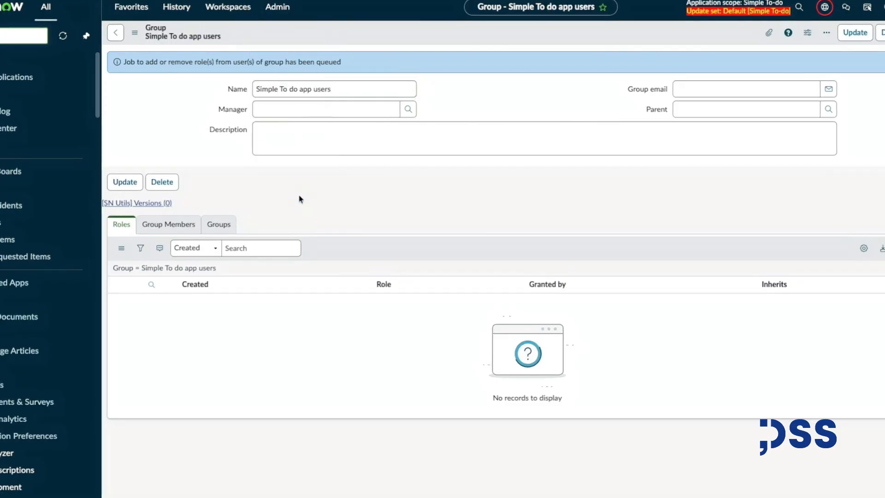
pyautogui.click(187, 197)
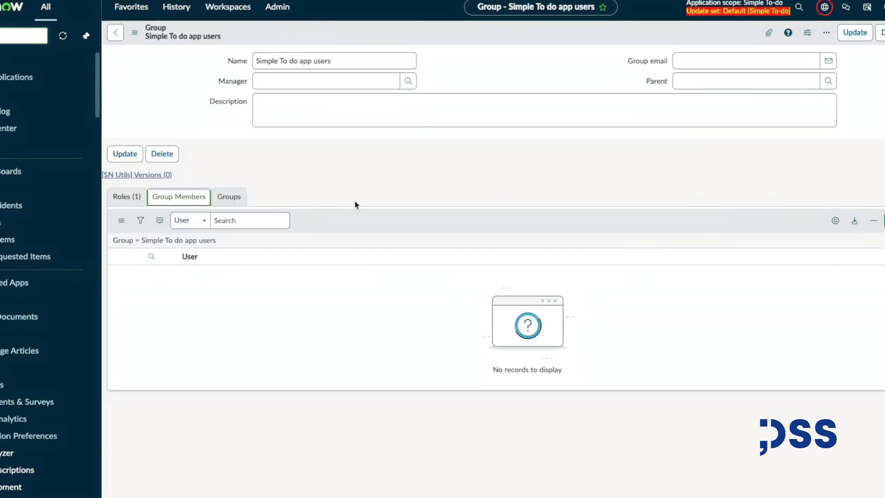
pyautogui.click(884, 220)
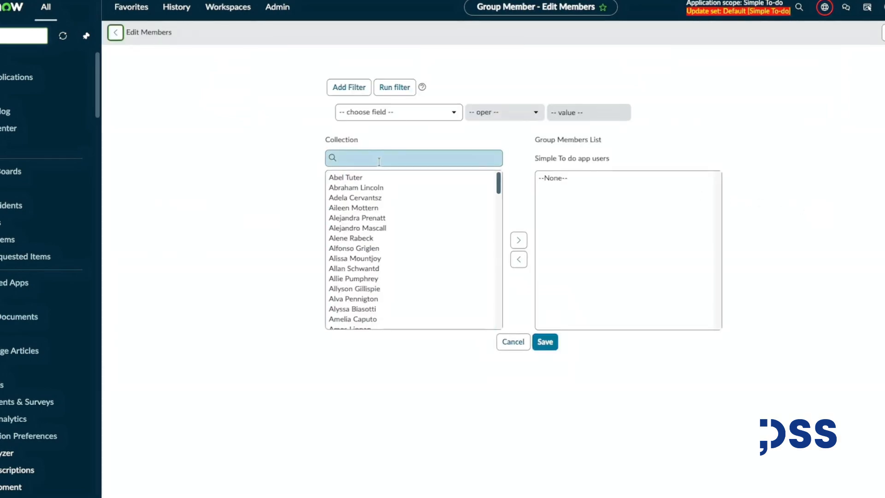
pyautogui.doubleClick(375, 188)
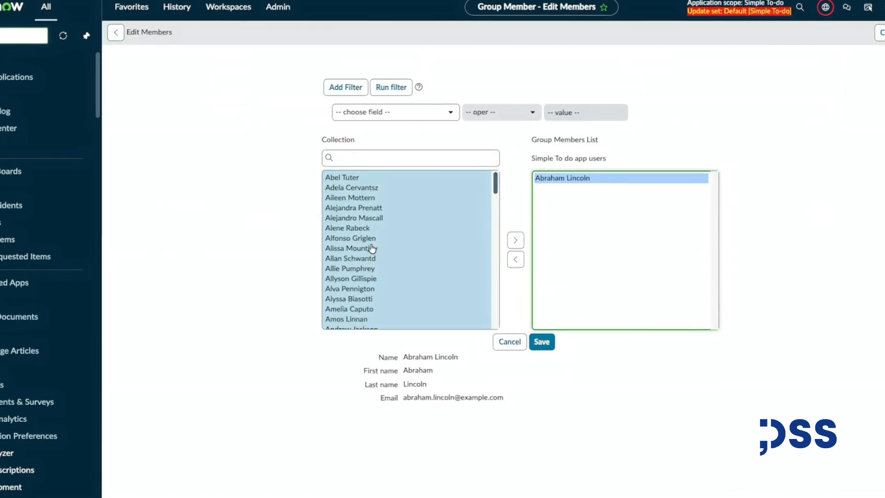
pyautogui.click(354, 156)
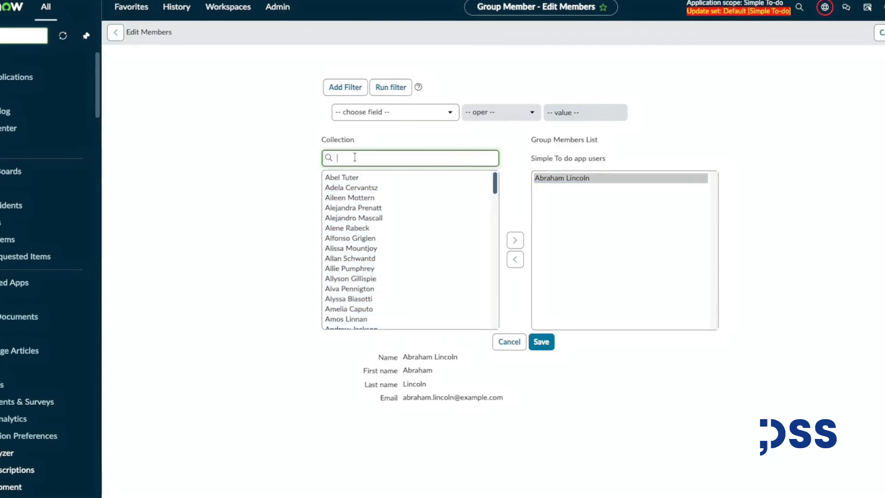
pyautogui.scroll(-1, 392, 217)
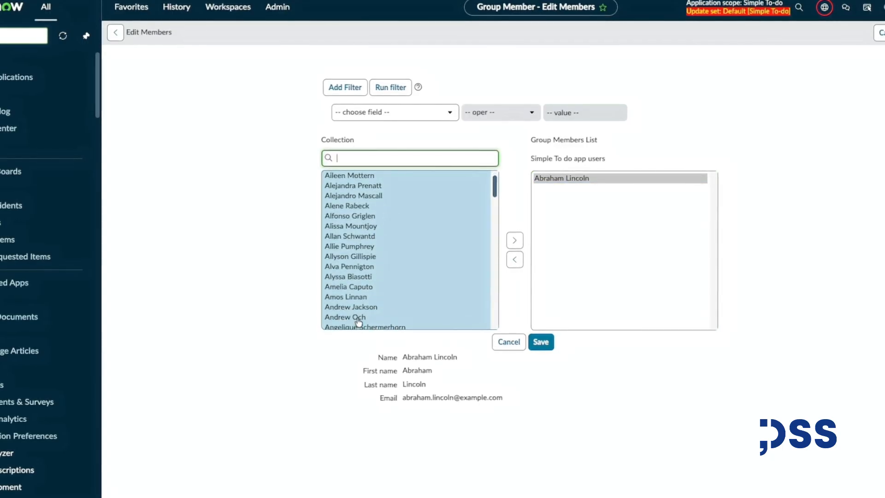
pyautogui.doubleClick(352, 324)
pyautogui.scroll(1, 368, 231)
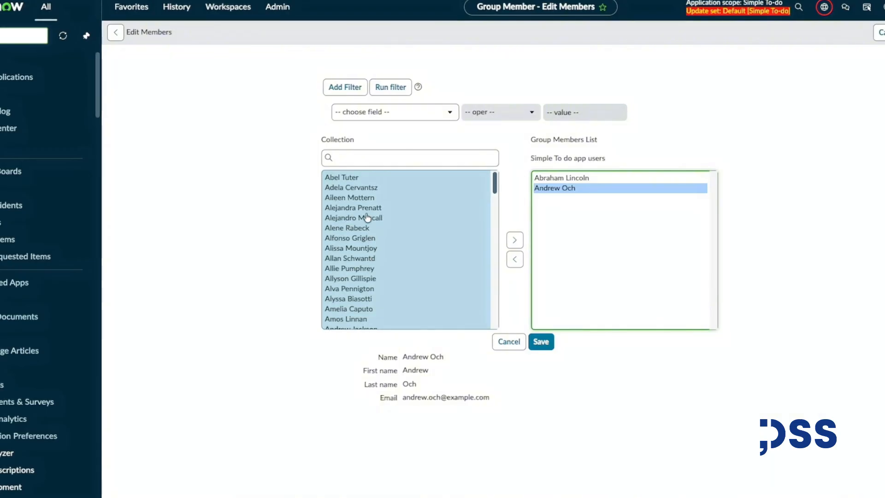
pyautogui.doubleClick(341, 180)
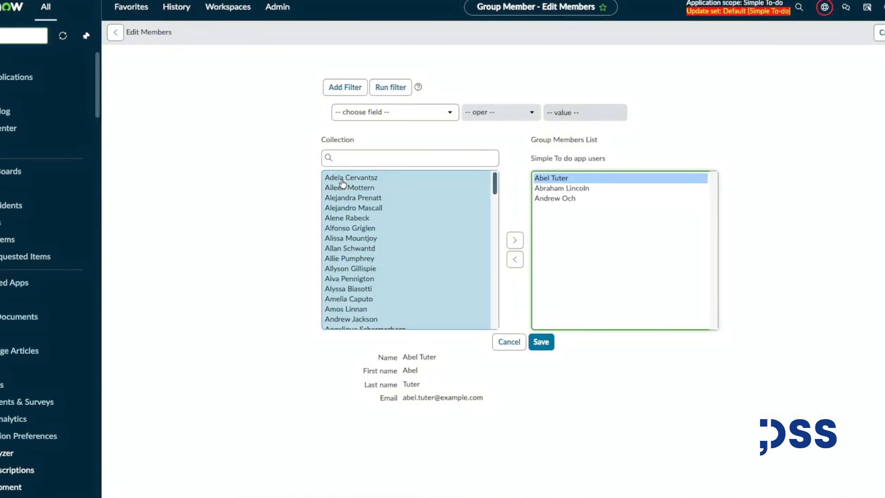
pyautogui.click(541, 341)
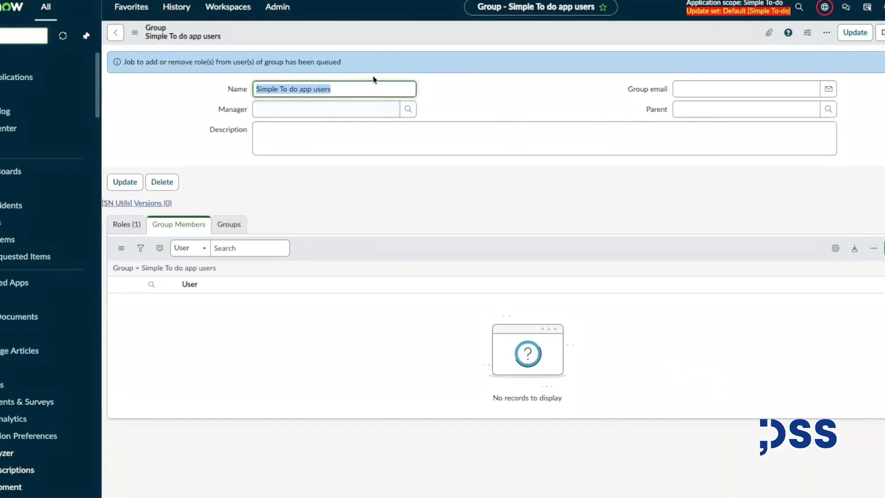
# Reload the group form and review its roles and group members tabs.
pyautogui.rightClick(382, 33)
pyautogui.moveTo(419, 111)
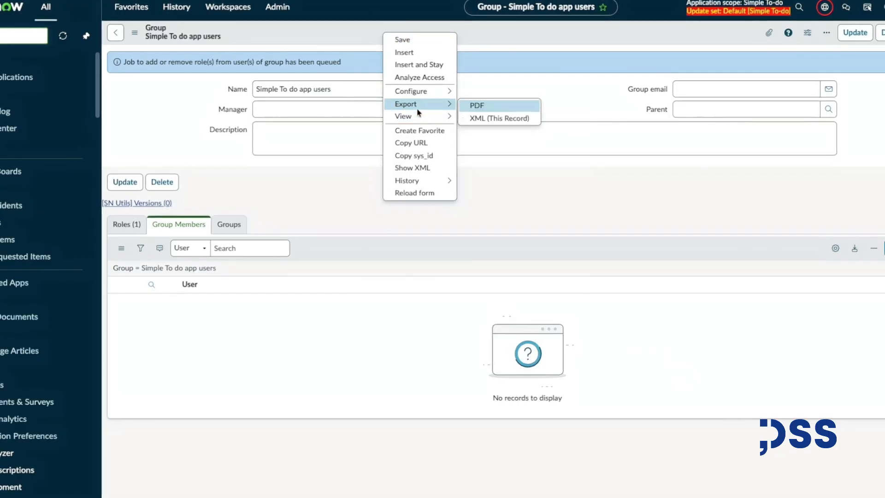
pyautogui.click(417, 193)
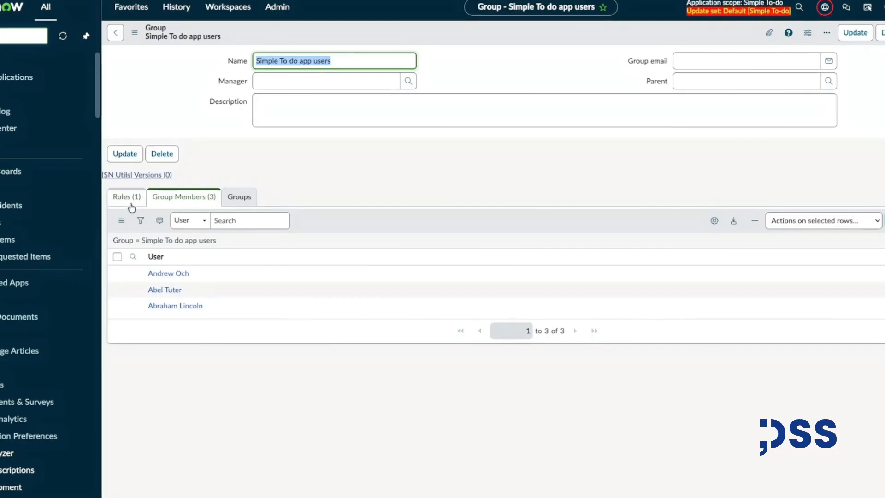
pyautogui.click(130, 205)
pyautogui.click(196, 199)
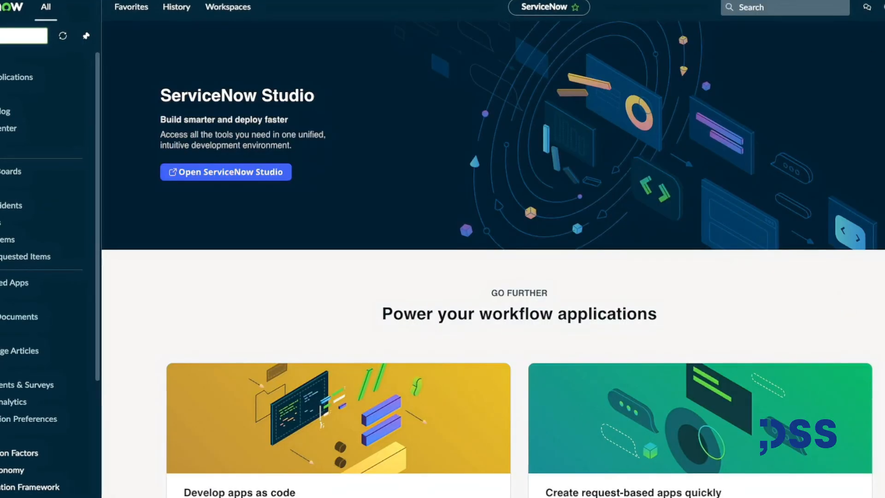
# Check the signed-in user's menu and open the Simple To-Do module showing the user's assigned tasks.
pyautogui.click(884, 7)
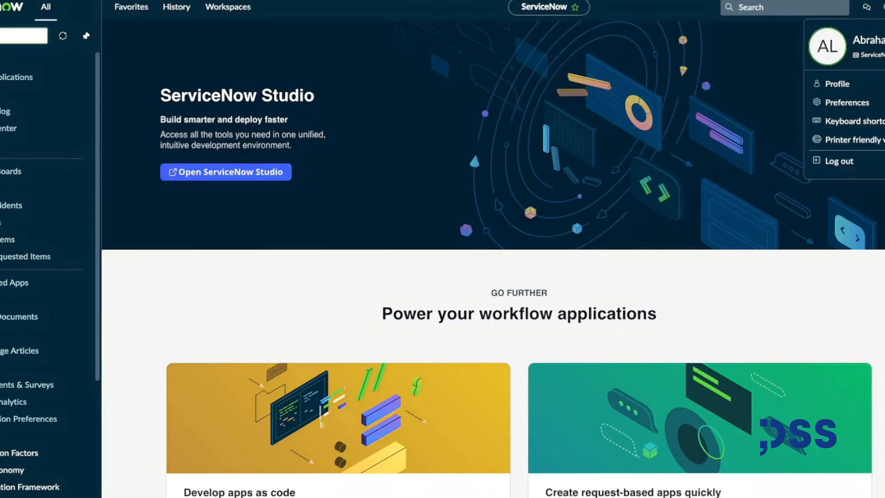
pyautogui.click(884, 7)
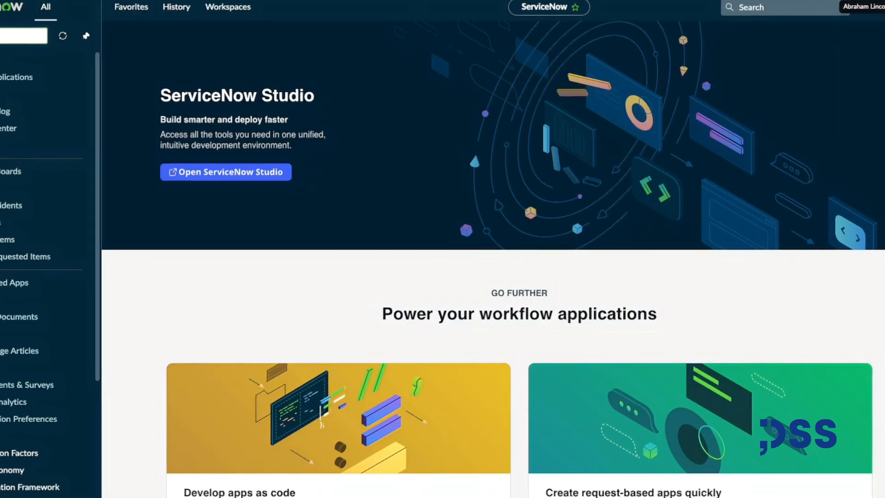
pyautogui.click(1, 42)
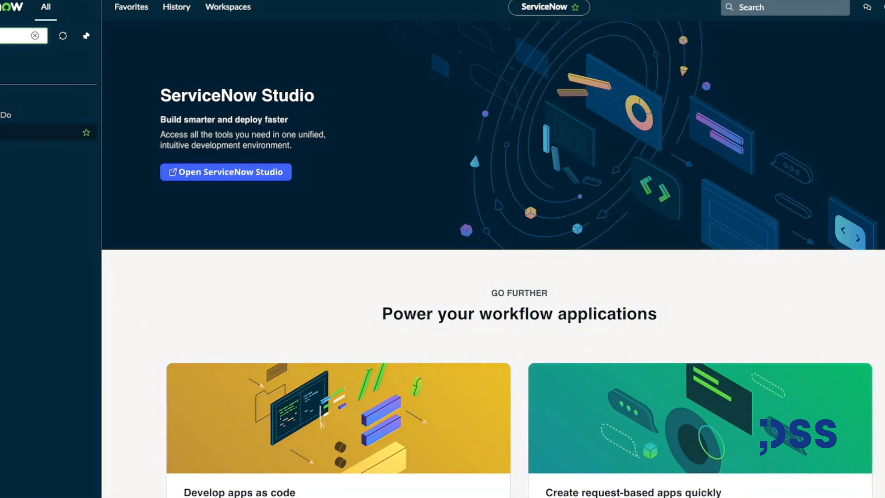
pyautogui.click(9, 132)
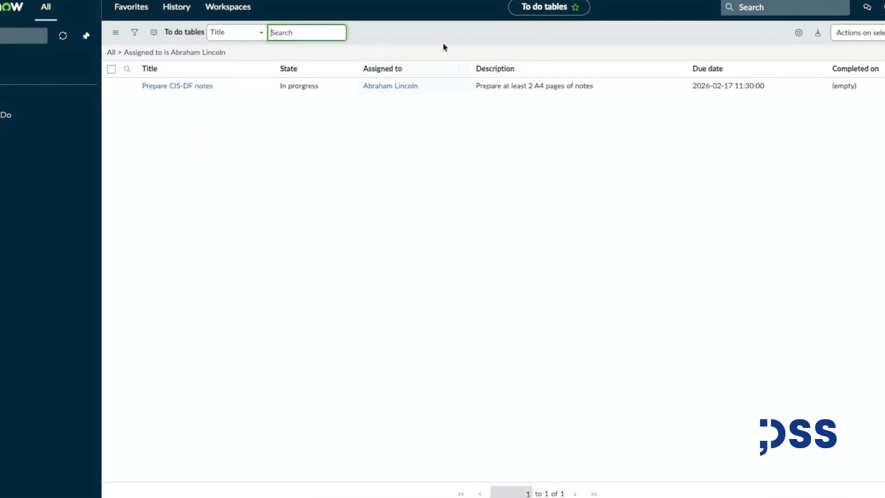
# Open the Prepare CIS-DF notes task and mark it as done.
pyautogui.click(180, 87)
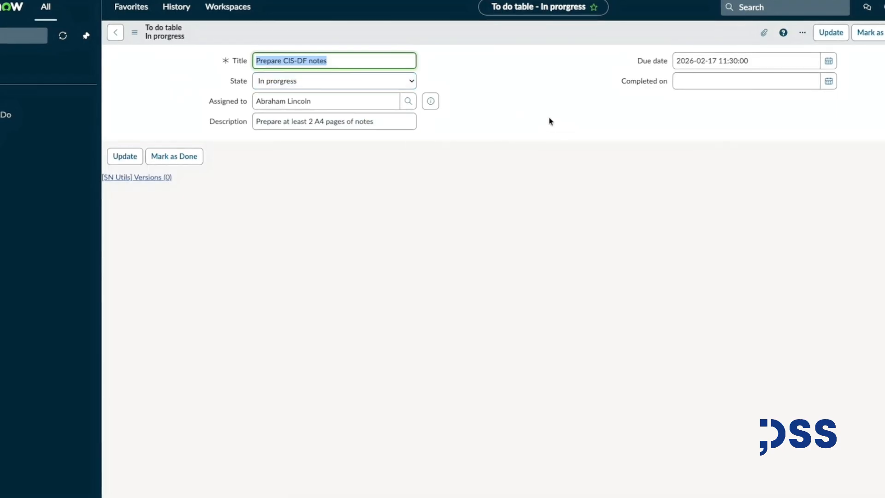
pyautogui.click(881, 34)
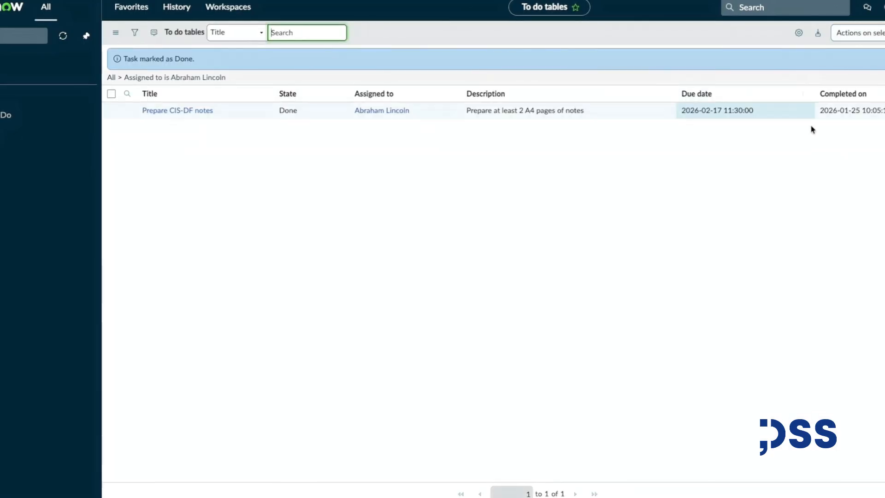